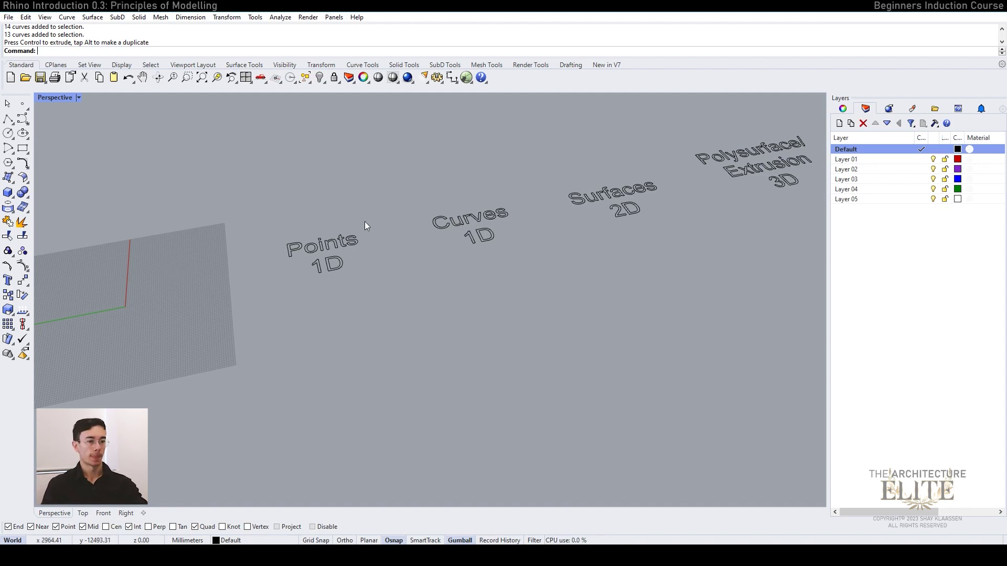
Place a single point object in the empty area below the Points 1D label
right_click_drag(362, 234, 324, 252)
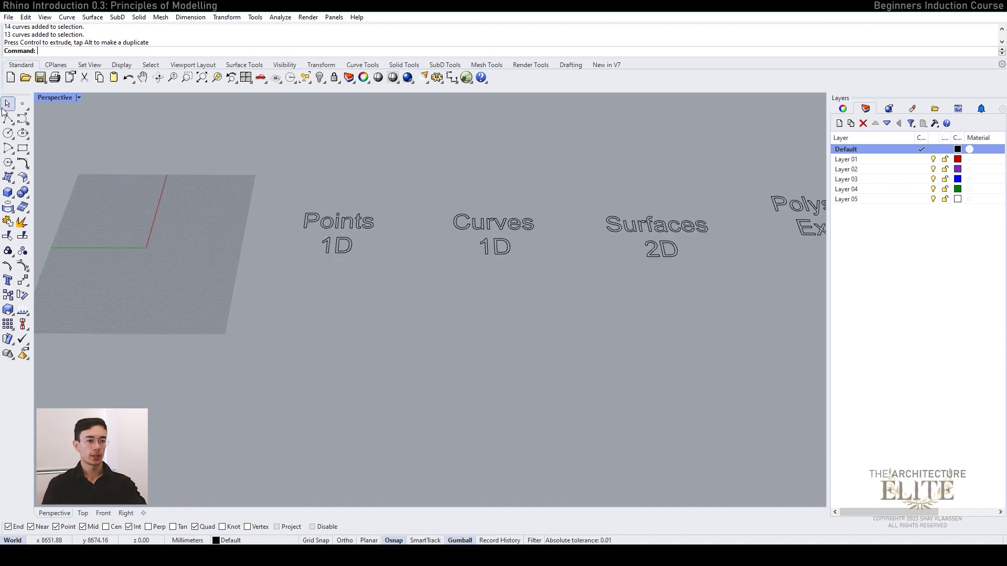
left_click(22, 105)
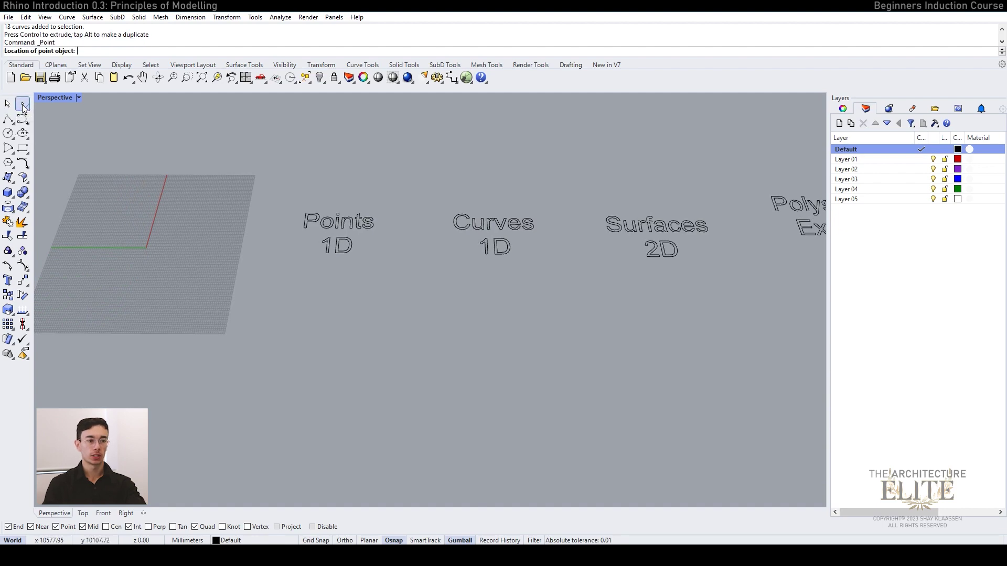
left_click(288, 291)
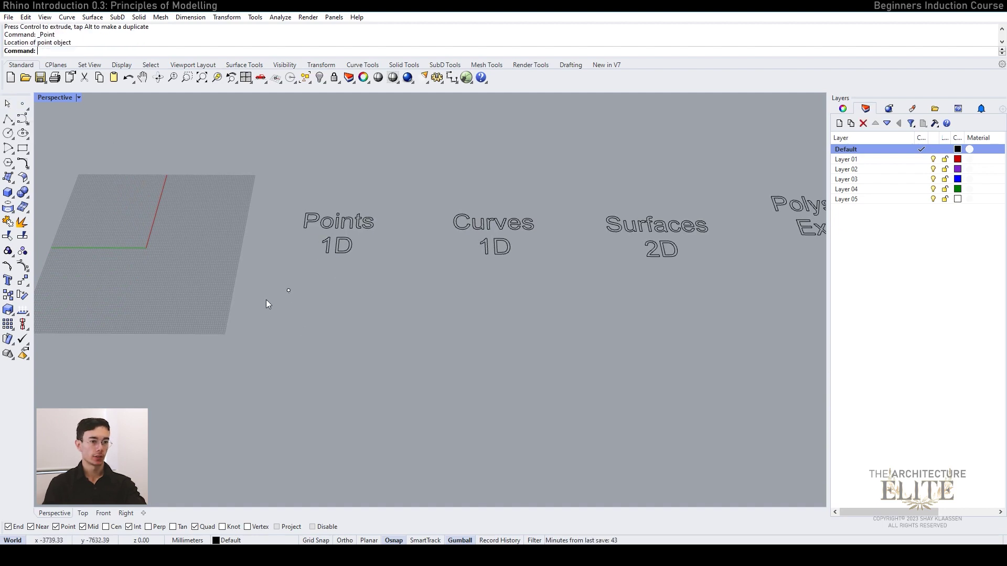
Scatter six more point objects below the Points 1D label with the Multiple Points command
left_click(24, 106)
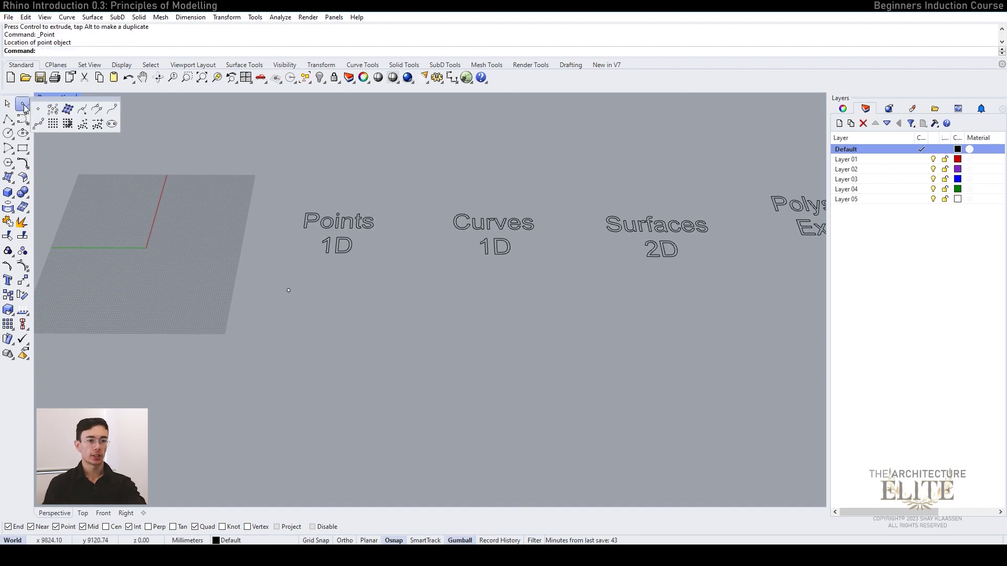
left_click(52, 109)
left_click(328, 274)
left_click(350, 290)
left_click(309, 321)
left_click(344, 340)
left_click(298, 350)
left_click(246, 368)
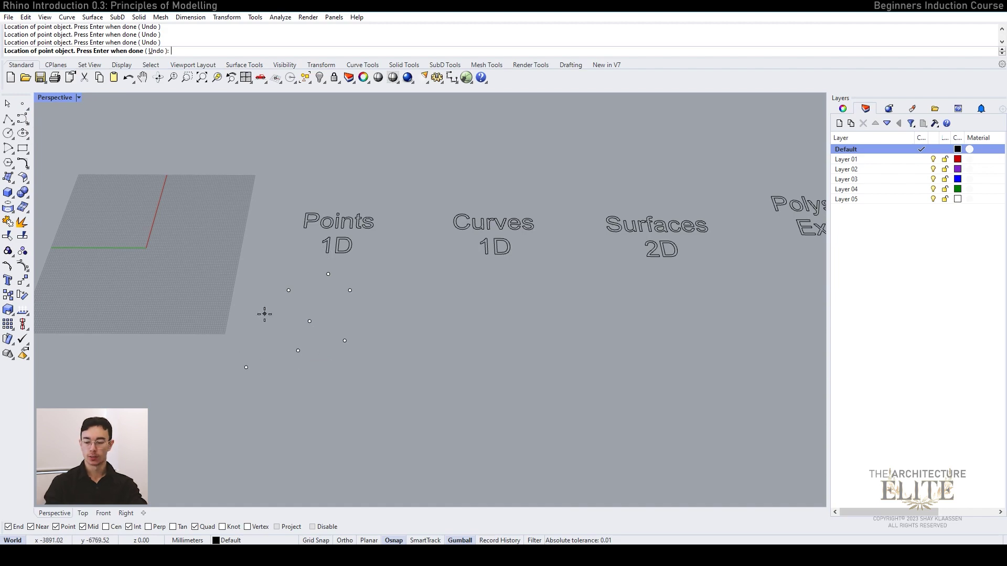
key("Return")
Select one of the scattered points to inspect it from another angle, and clear the selection
right_click_drag(265, 314, 312, 221)
left_click(348, 246)
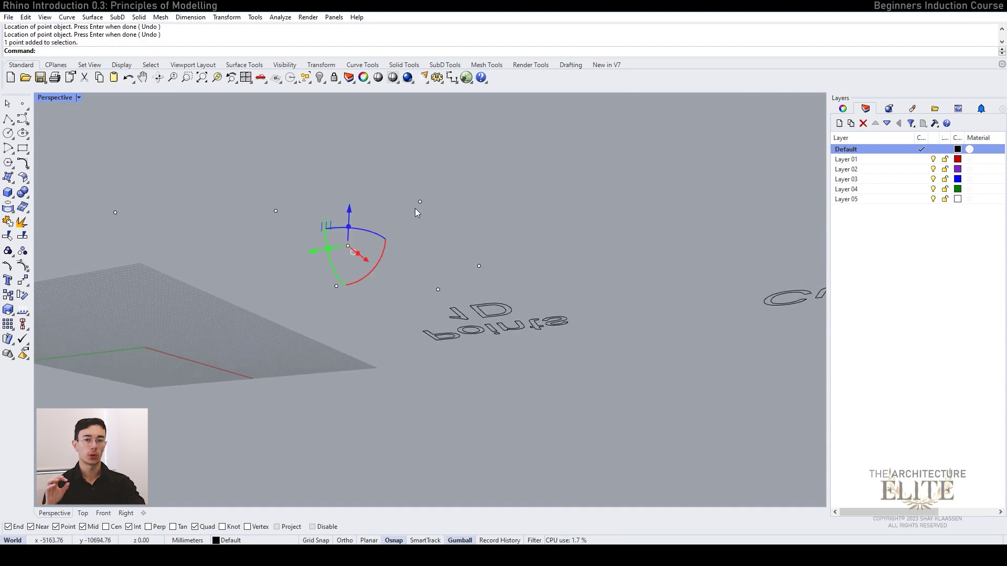
right_click_drag(414, 209, 390, 309)
scroll(315, 298, "down", 4)
left_click(505, 320)
Draw an open zigzag polyline with five vertices below the Curves 1D label
scroll(552, 336, "up", 6)
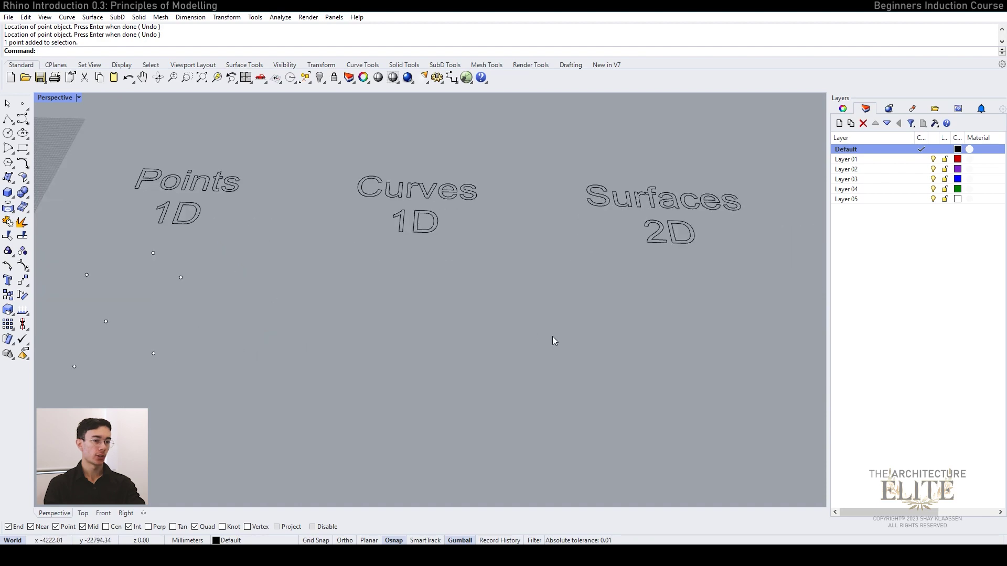
left_click(7, 120)
left_click(347, 261)
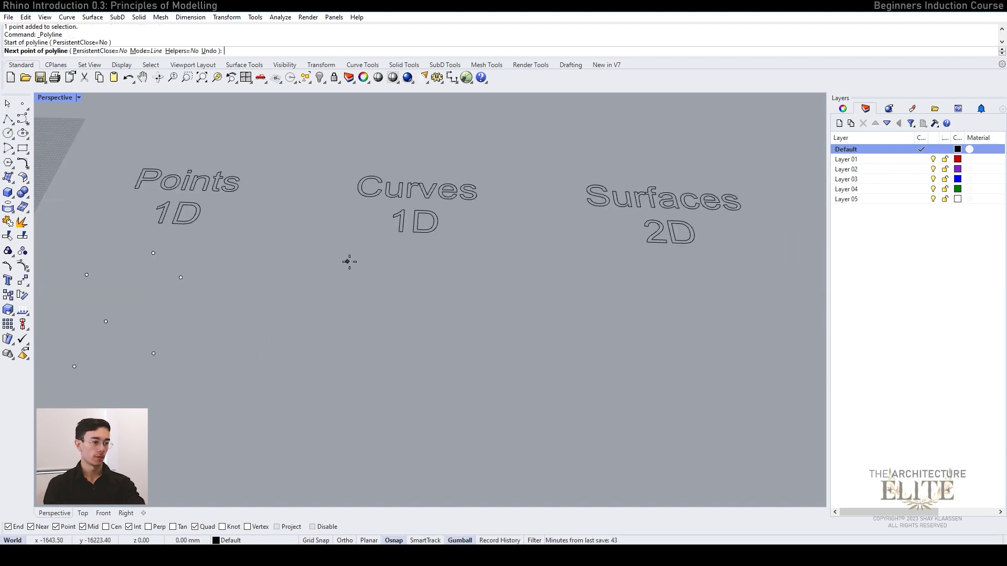
left_click(484, 279)
left_click(347, 328)
left_click(470, 351)
left_click(356, 412)
key("Return")
Select the zigzag polyline to inspect it as one open curve, and clear the selection
right_click_drag(442, 367, 397, 341)
left_click(376, 260)
right_click_drag(373, 265, 314, 277)
scroll(442, 323, "down", 2)
right_click_drag(443, 323, 435, 343)
left_click(492, 363)
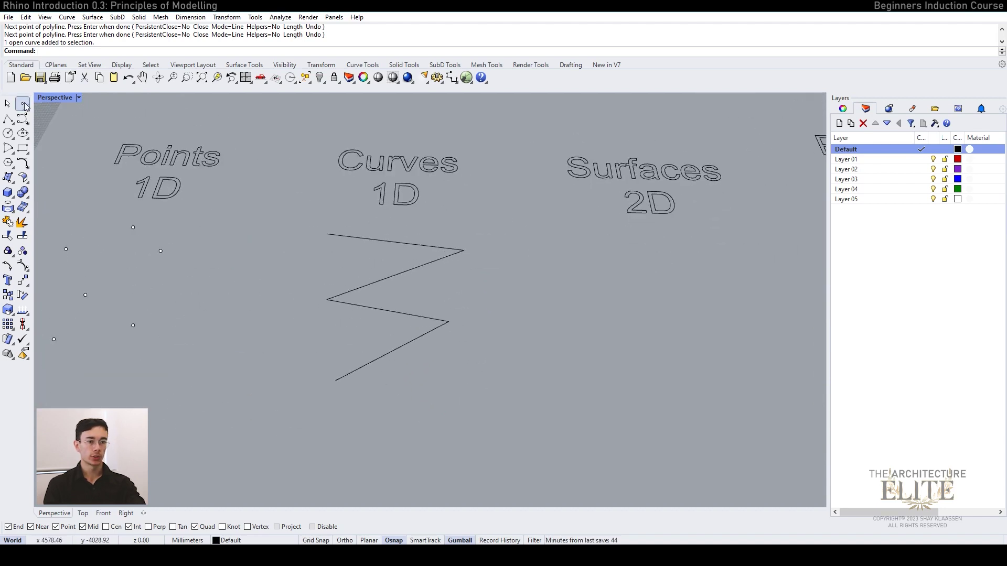
Draw an open, wavy degree-3 control point curve with five points below the zigzag polyline
left_click(20, 116)
scroll(364, 175, "down", 4)
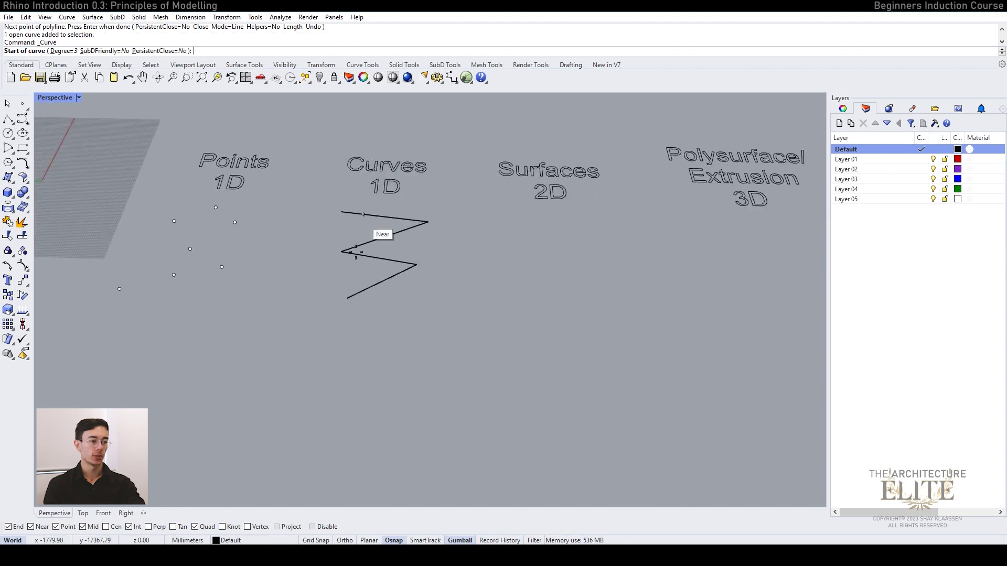
left_click(322, 296)
left_click(414, 318)
left_click(415, 319)
left_click(298, 365)
left_click(461, 403)
left_click(331, 447)
key("Return")
Draw an open S-shaped curve through six interpolated points, crossing over the wavy control point curve
scroll(333, 246, "down", 4)
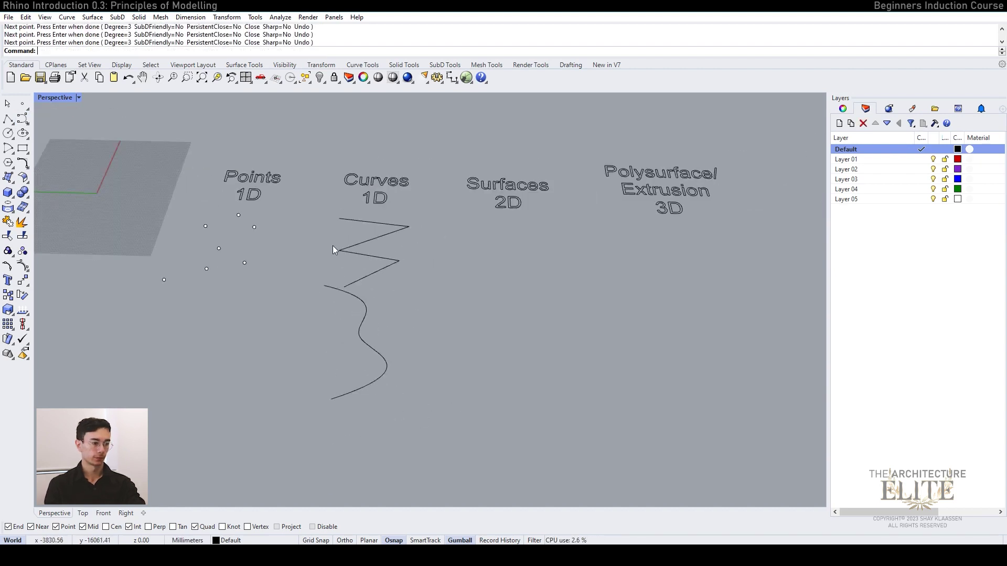
scroll(347, 258, "up", 4)
right_click_drag(346, 258, 353, 278)
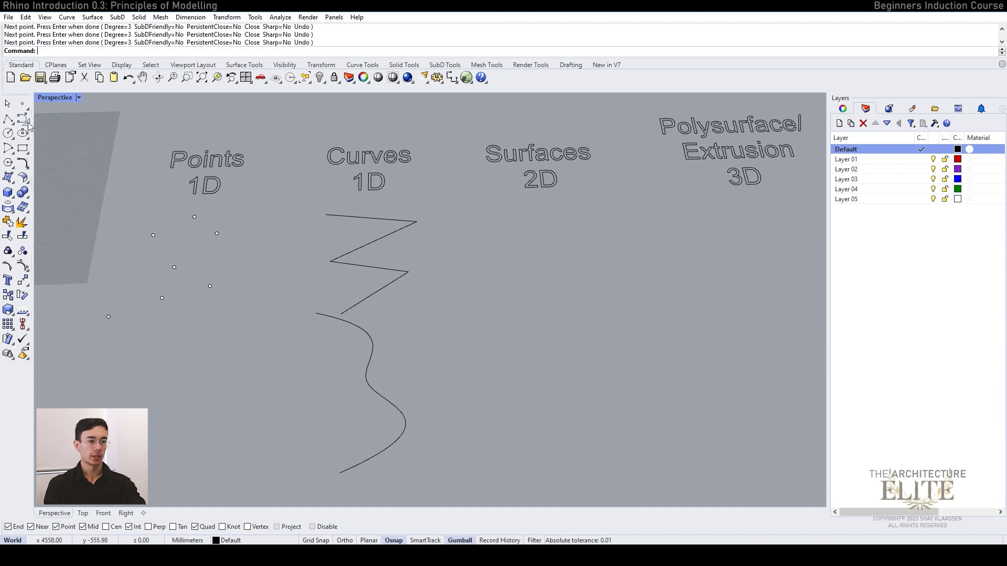
left_click(22, 119)
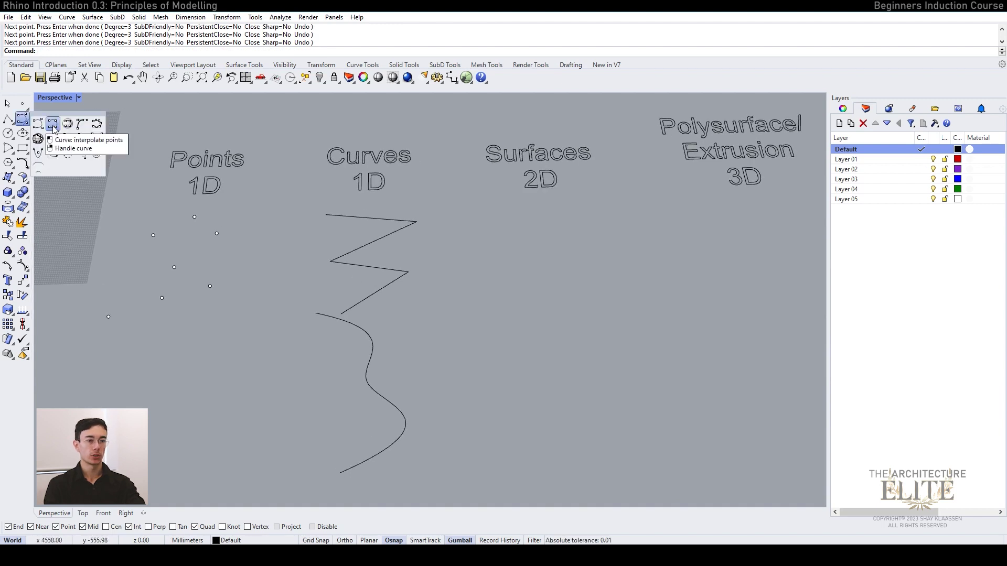
left_click(53, 125)
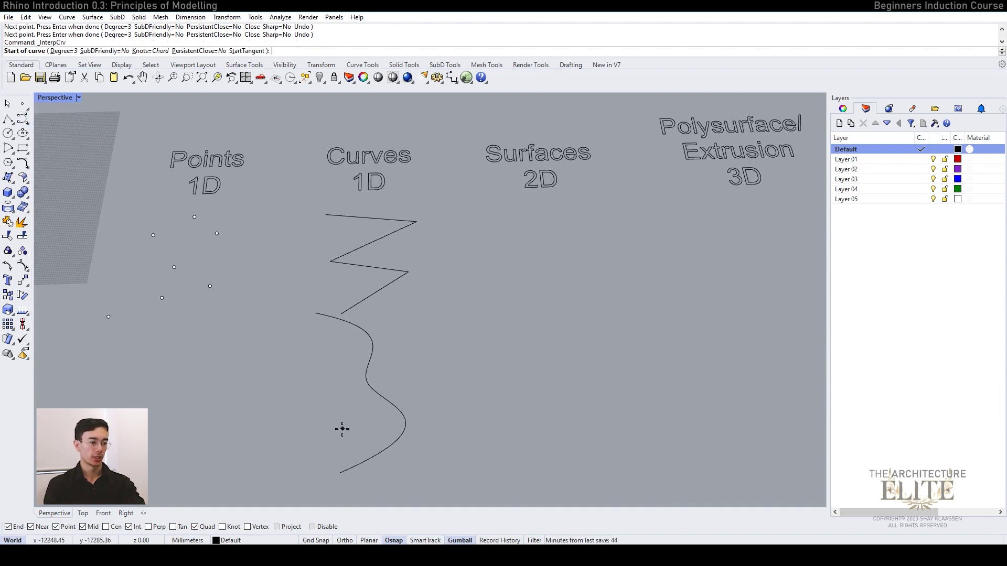
left_click(305, 407)
left_click(414, 456)
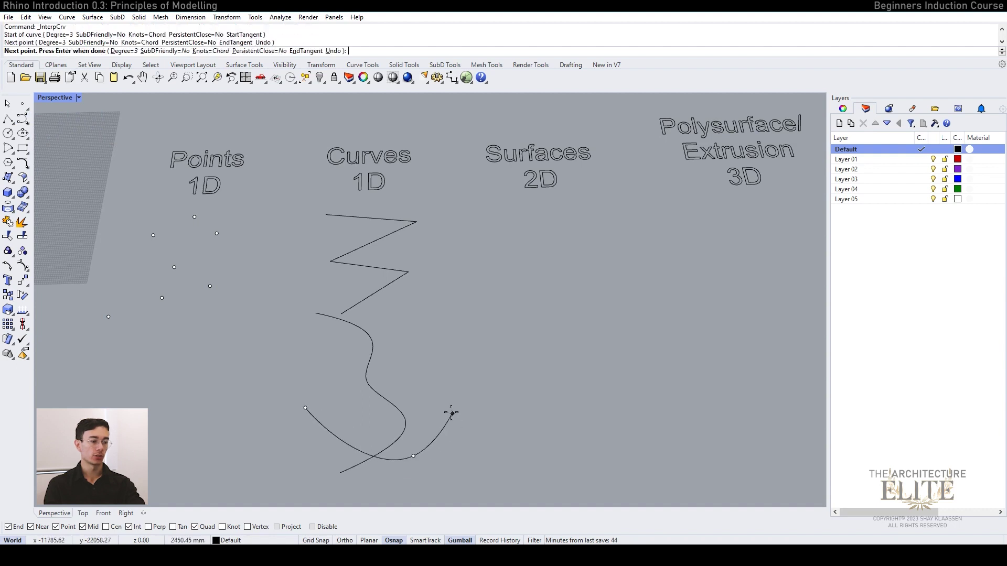
left_click(428, 377)
left_click(304, 375)
left_click(289, 307)
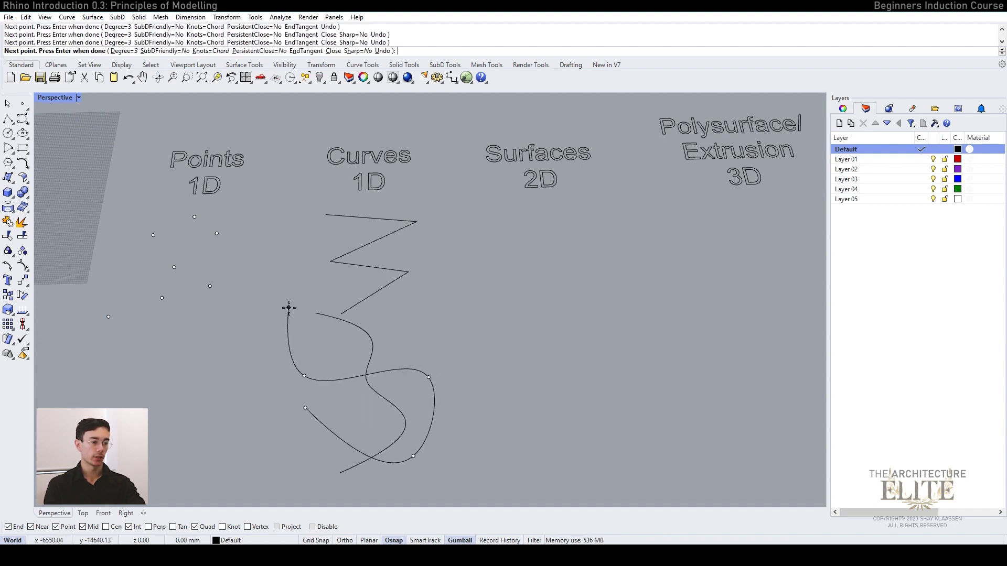
left_click(334, 281)
key("Return")
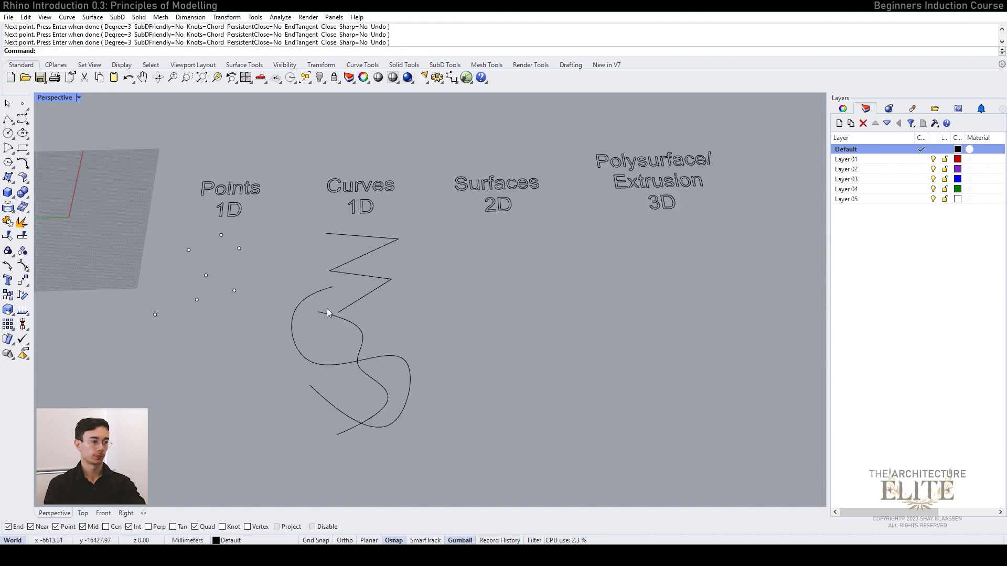
Create a four-sided surface from four corner points below the Surfaces 2D label
scroll(359, 336, "down", 5)
scroll(562, 275, "up", 5)
right_click_drag(523, 271, 522, 269)
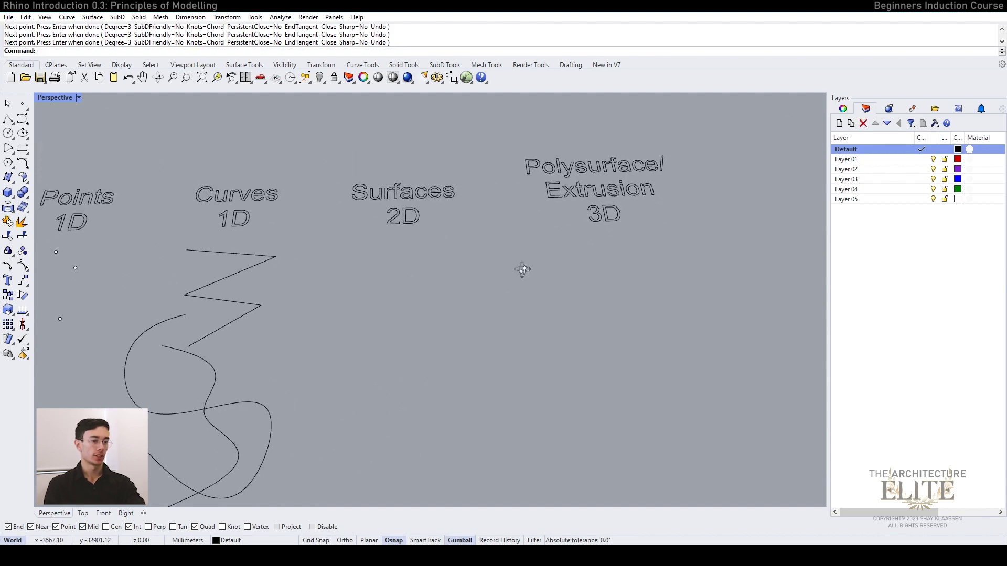
left_click(9, 179)
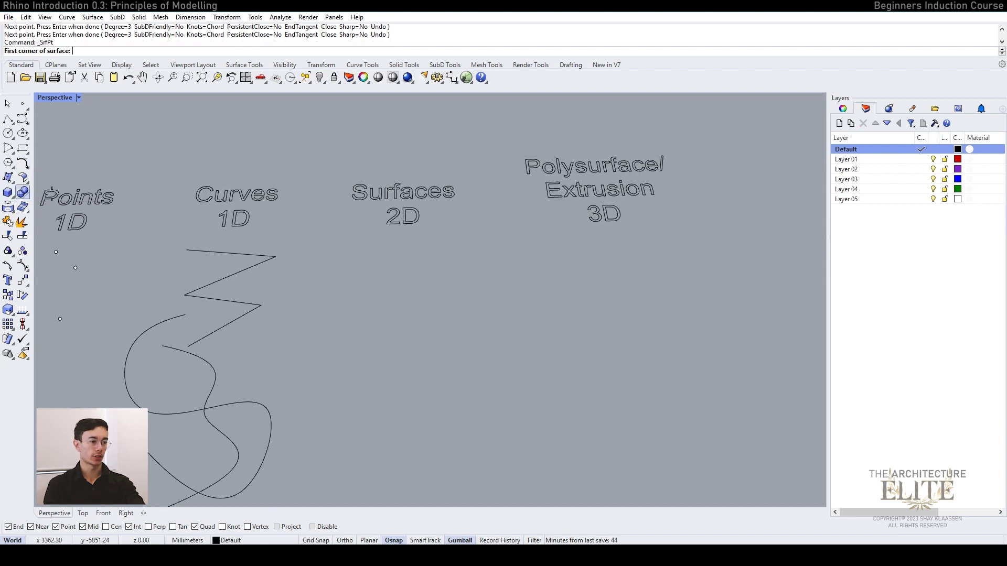
left_click(358, 271)
left_click(519, 256)
left_click(506, 372)
left_click(346, 385)
Draw a rectangle below the four-corner surface and fill it with a surface using PlanarSrf
scroll(326, 359, "down", 3)
left_click(23, 148)
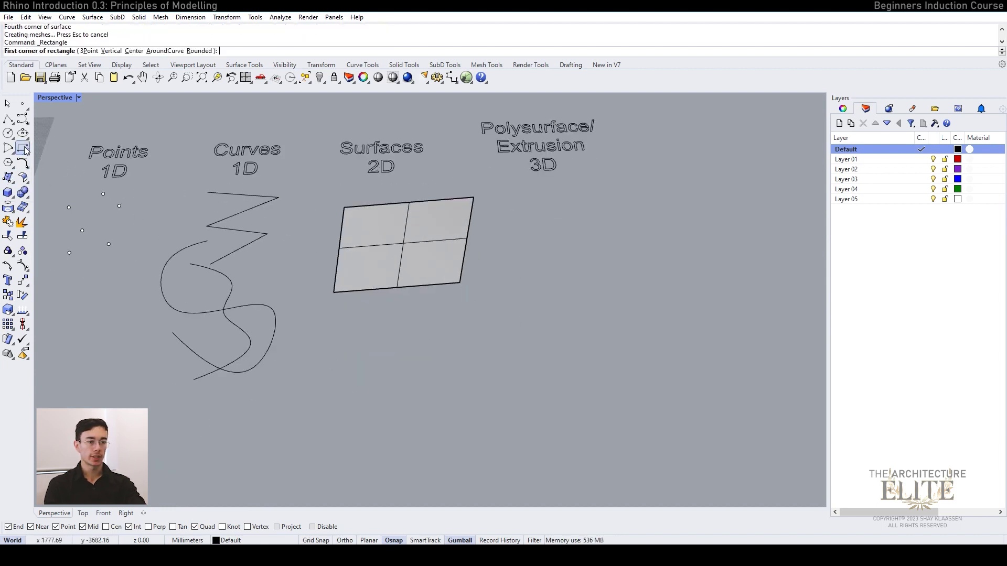
left_click(335, 316)
left_click(476, 432)
left_click(476, 426)
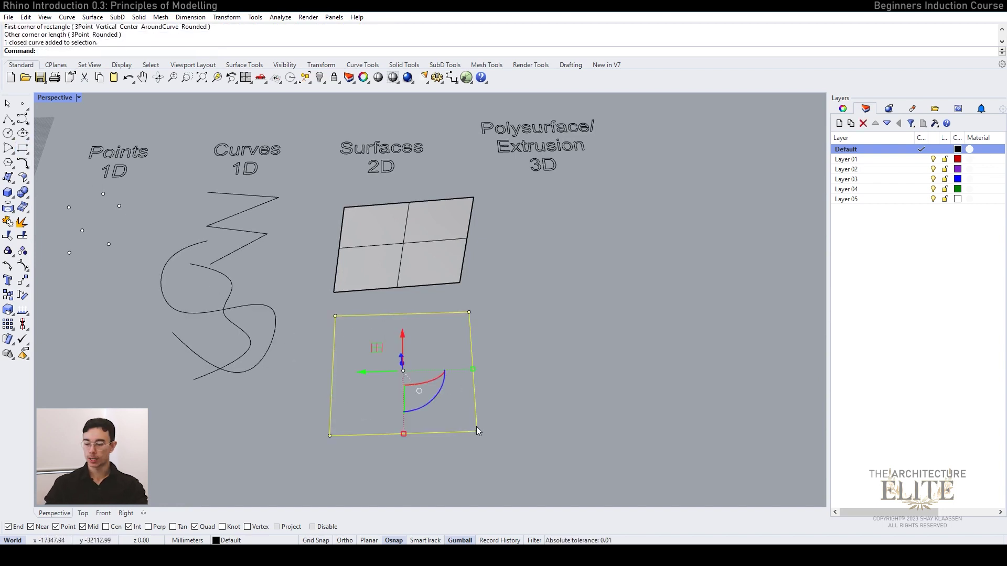
type("PlanarSrf")
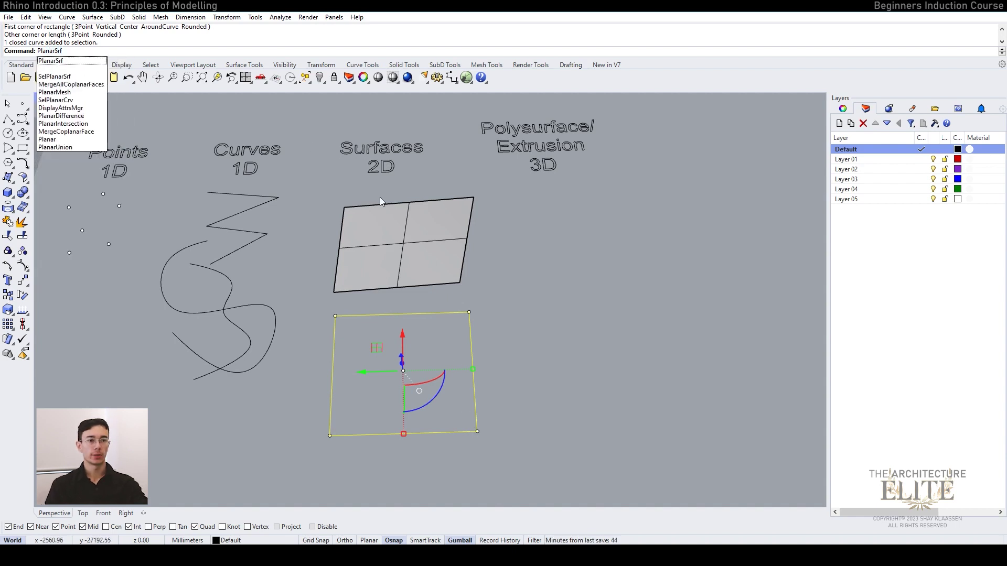
left_click(69, 62)
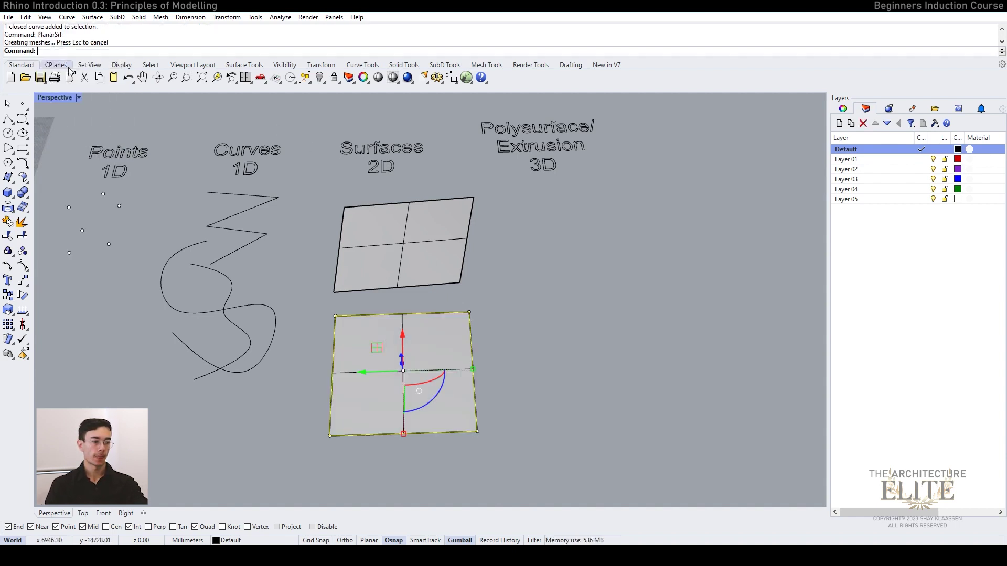
Select the new planar surface to inspect it up close, and clear the selection
scroll(421, 446, "up", 3)
left_click(493, 211)
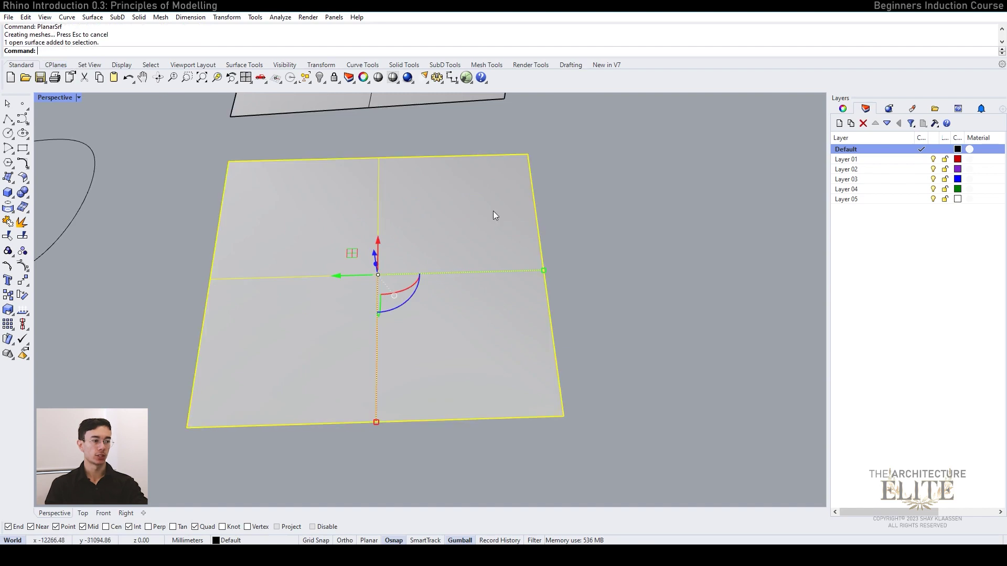
right_click_drag(502, 258, 441, 234)
scroll(419, 225, "down", 6)
right_click_drag(344, 193, 571, 218)
key("Escape")
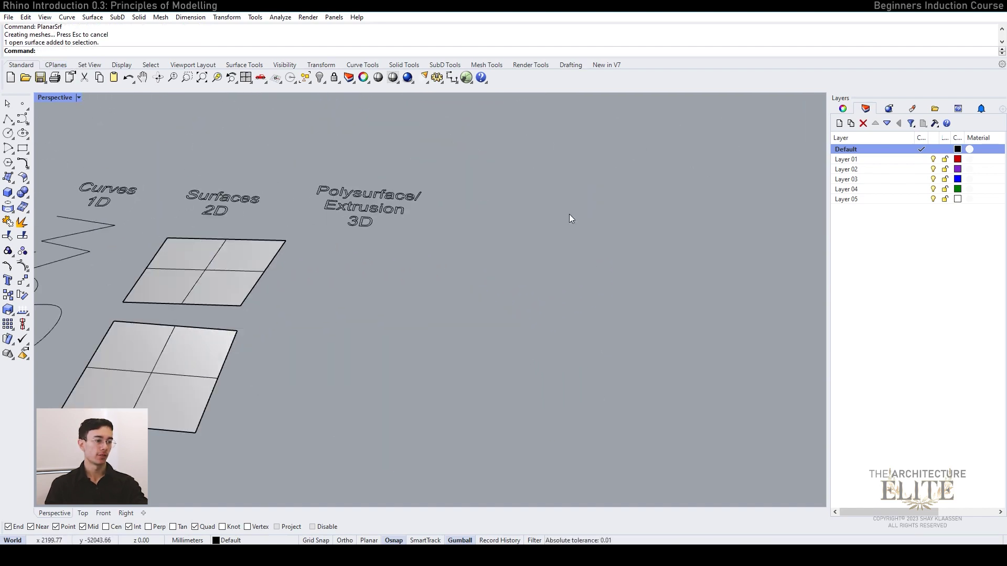
Draw a rectangle below the Polysurface/Extrusion 3D label, roughly the size of the neighbouring surface
scroll(357, 213, "up", 4)
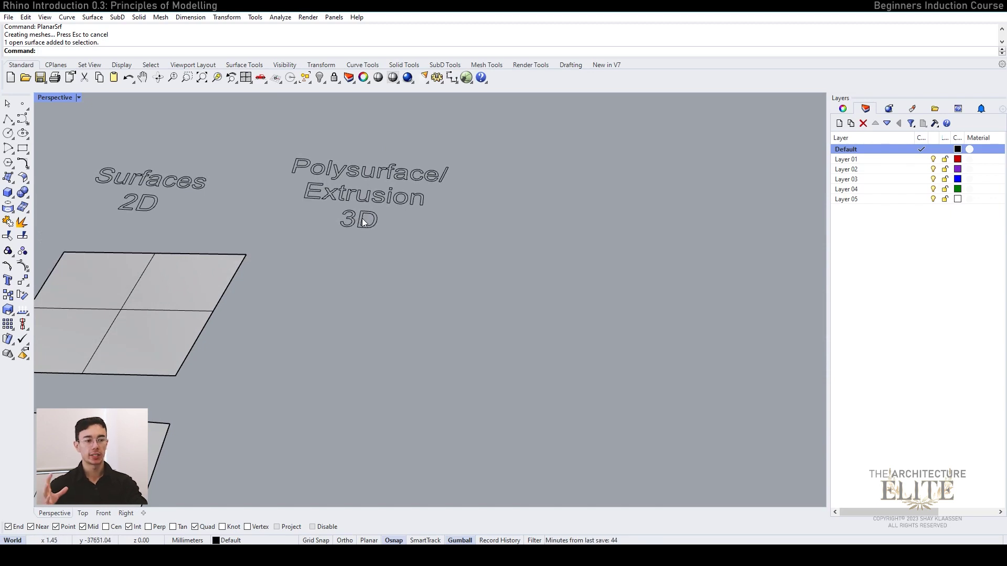
scroll(380, 285, "down", 3)
left_click(22, 148)
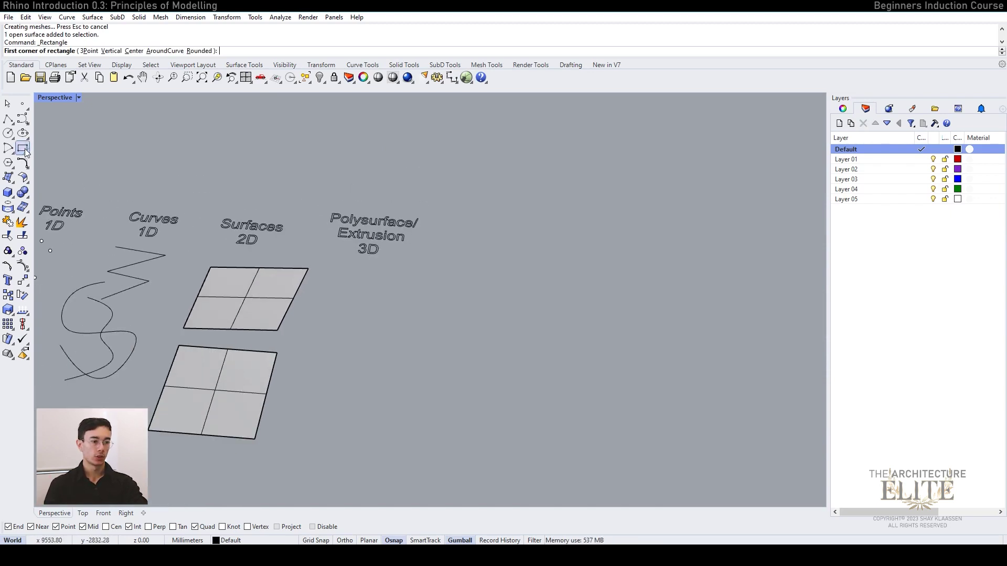
left_click(330, 270)
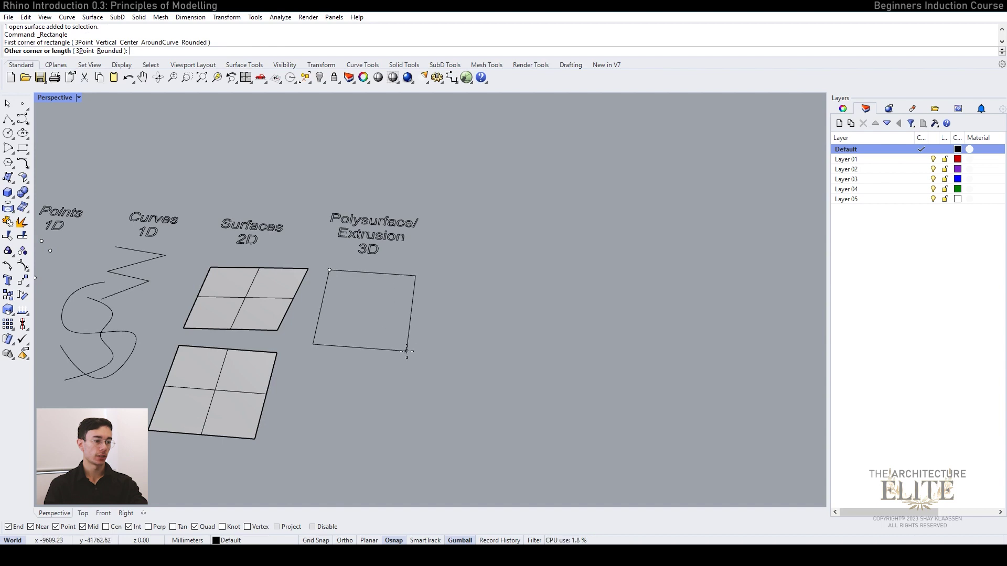
left_click(414, 343)
Extrude the rectangle below the Polysurface/Extrusion 3D label upward into a roughly cube-shaped solid with ExtrudeCrv
left_click(418, 305)
scroll(391, 312, "up", 5)
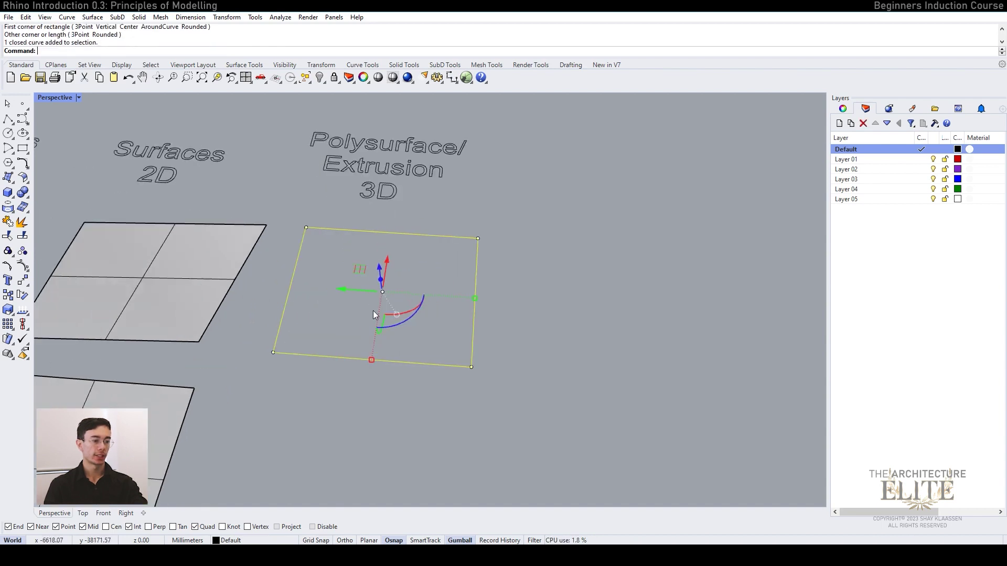
type("Ex")
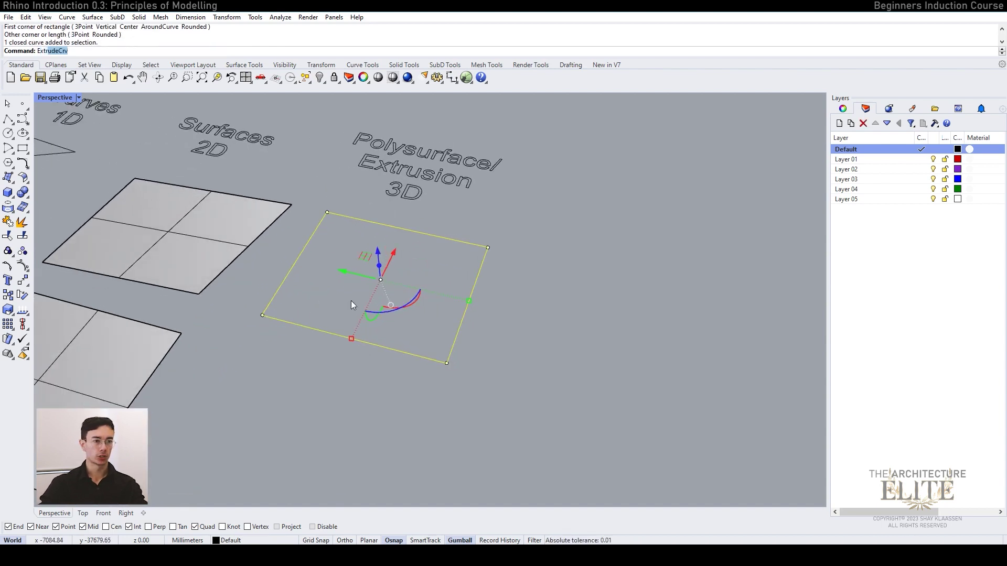
type("trudeCrv")
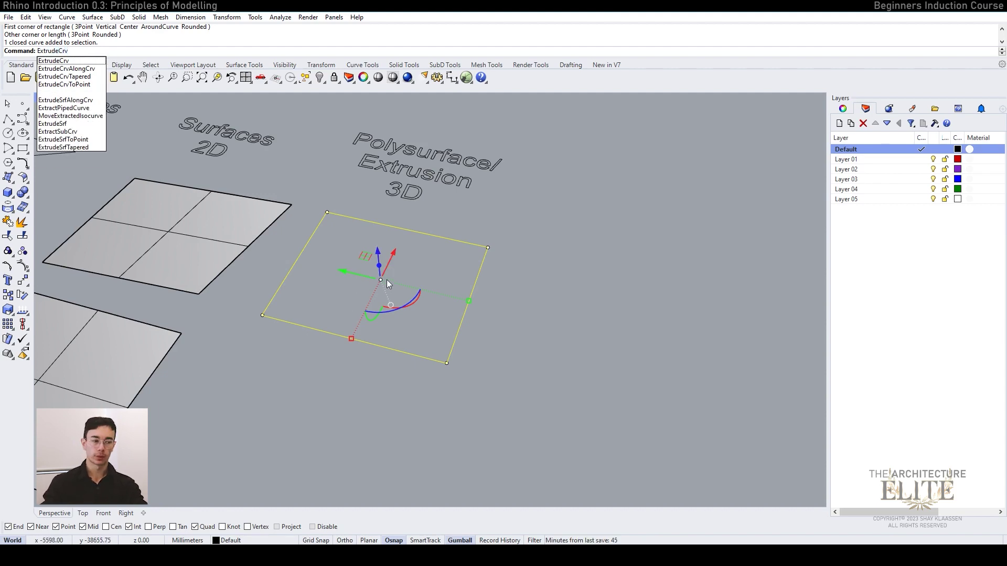
key("Return")
scroll(435, 380, "down", 4)
right_click_drag(435, 380, 440, 275)
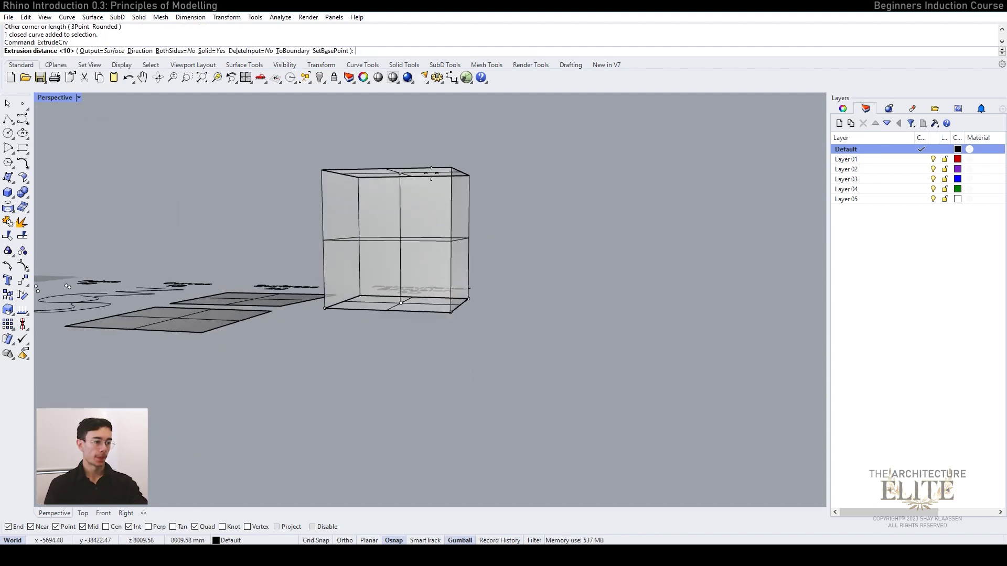
left_click(440, 202)
right_click_drag(605, 243, 524, 286)
key("Escape")
right_click_drag(320, 257, 366, 289)
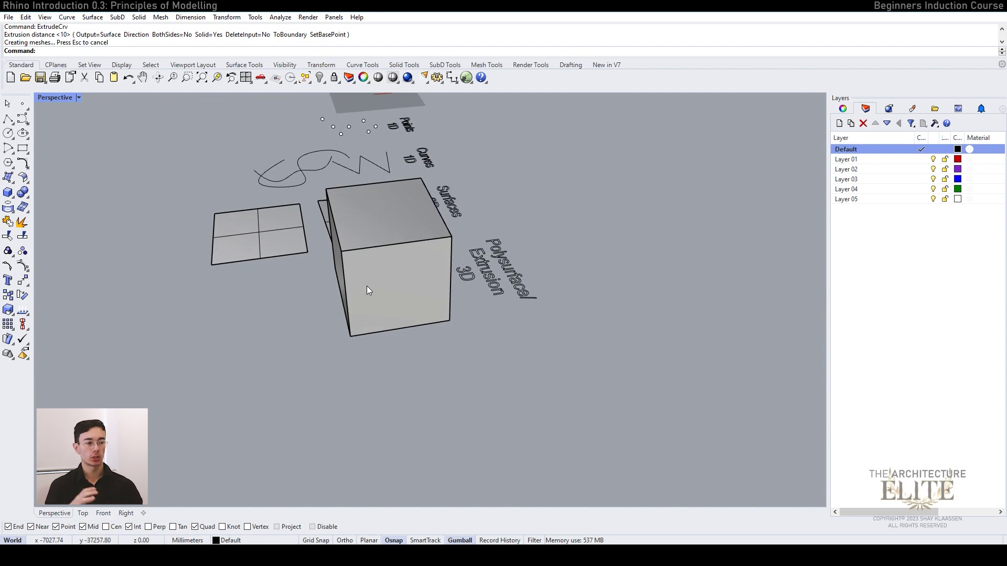
right_click_drag(347, 295, 409, 281)
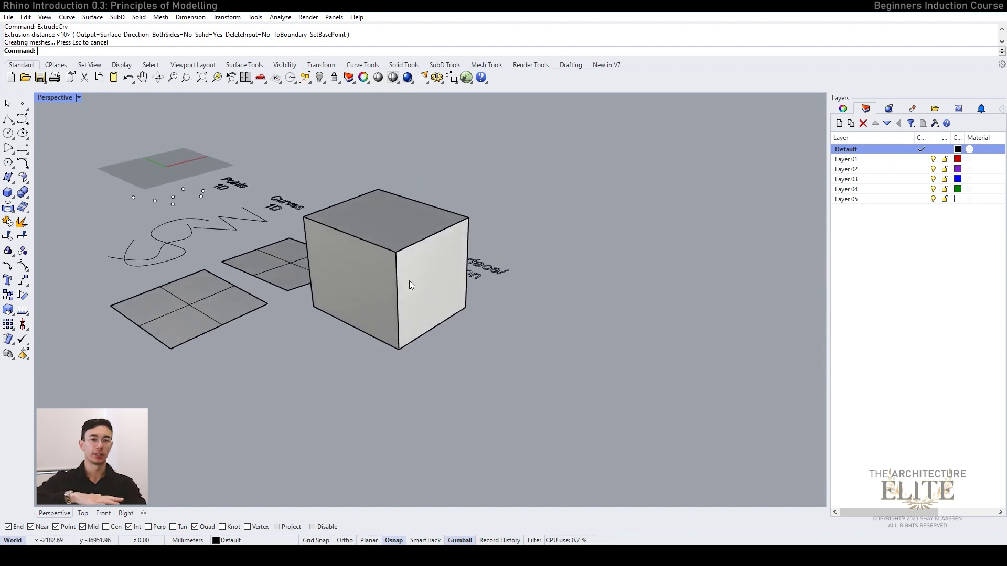
right_click_drag(384, 284, 339, 231)
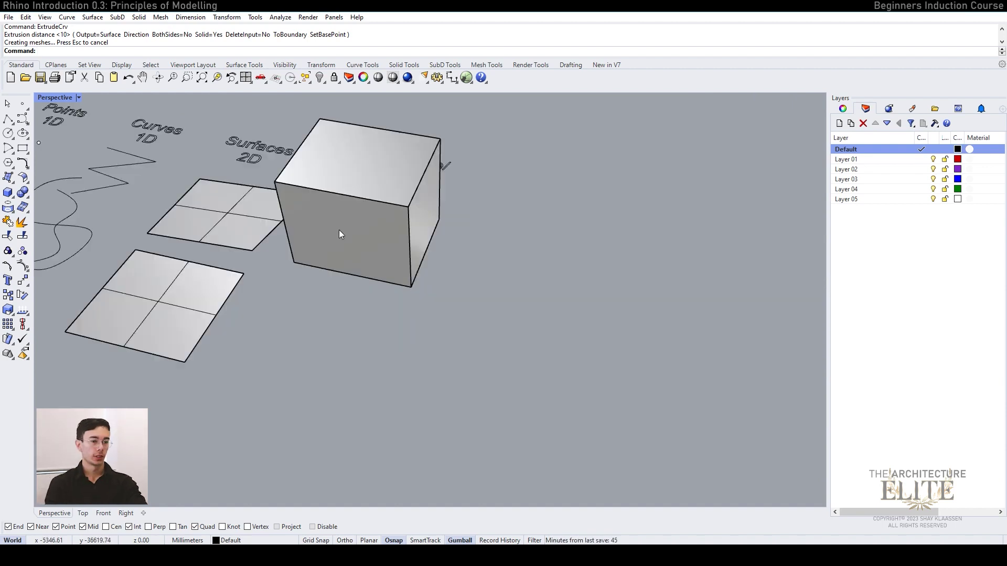
Create a solid vertical cylinder beside the cube, with its base on the ground and roughly twice as tall as it is wide
left_click(10, 198)
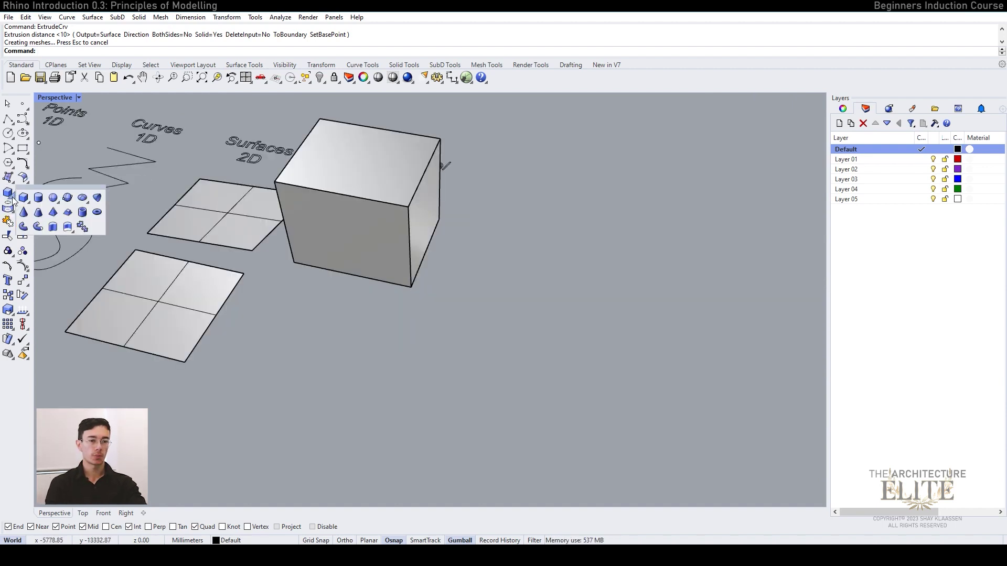
left_click(40, 198)
left_click(536, 299)
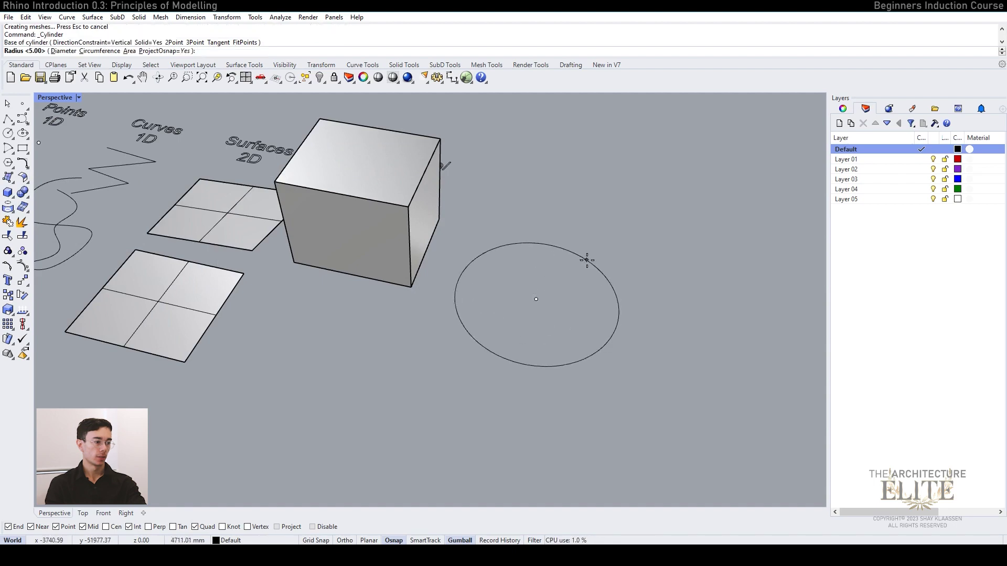
left_click(574, 279)
left_click(566, 182)
right_click_drag(546, 235, 464, 203)
Create a solid sphere to the far side of the cylinder, with a radius of about 3747 mm
left_click(12, 196)
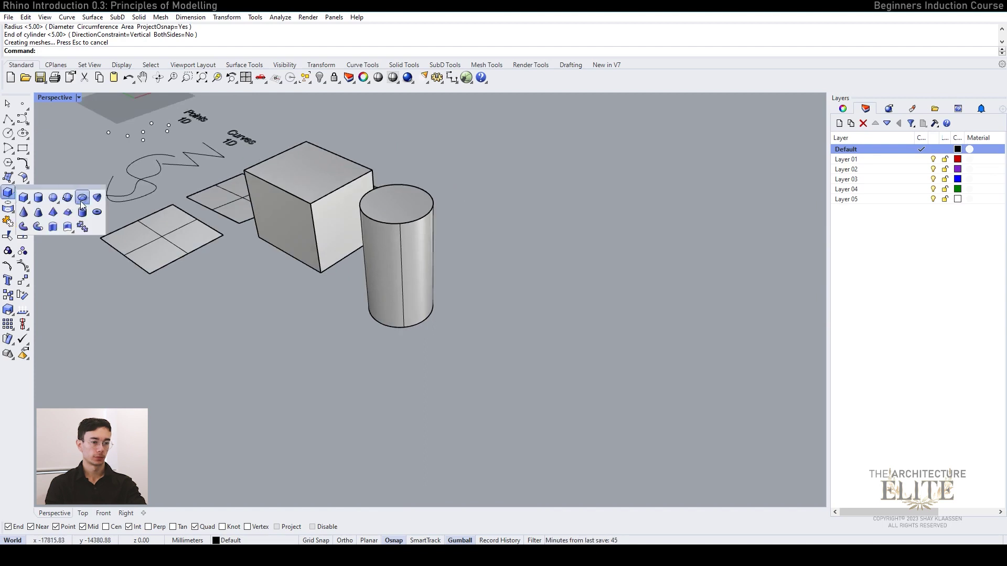
left_click(54, 198)
left_click(558, 330)
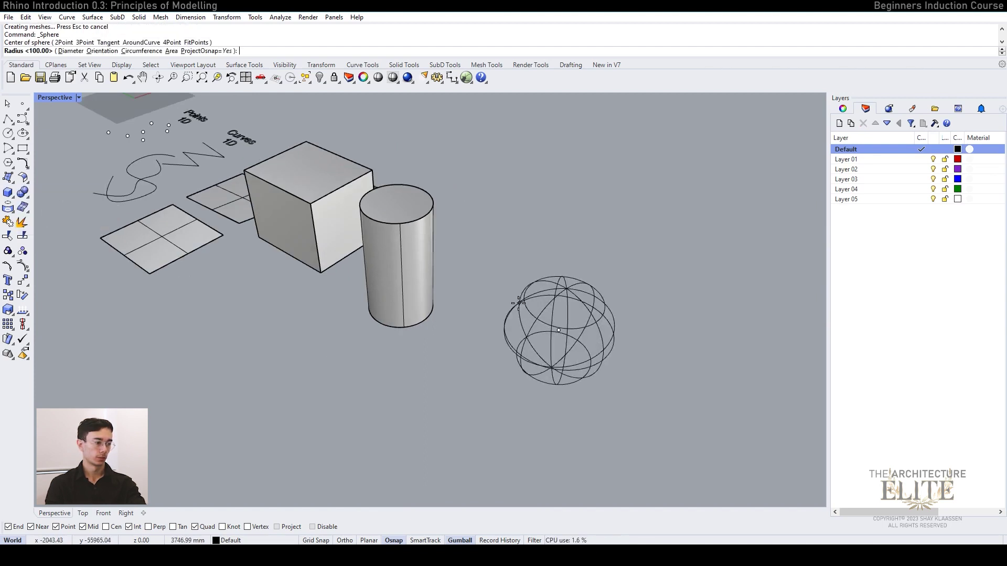
left_click(518, 304)
mouse_move(414, 344)
right_mouse_down()
mouse_move(398, 269)
mouse_move(529, 250)
mouse_move(438, 294)
mouse_move(446, 304)
right_mouse_up()
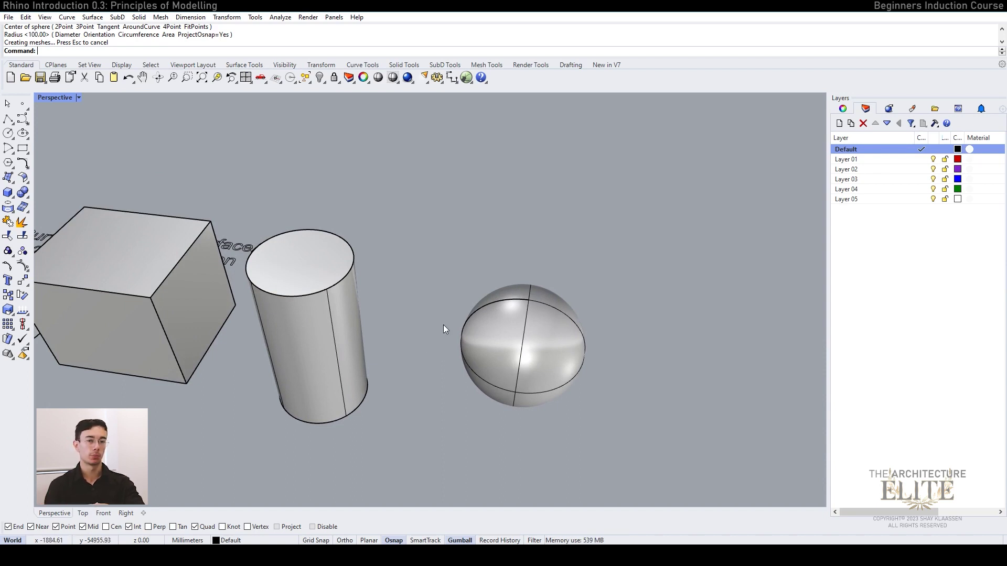
right_click_drag(445, 323, 389, 353)
Select the cylinder to inspect it as a closed solid from several angles, and clear the selection
left_click(344, 329)
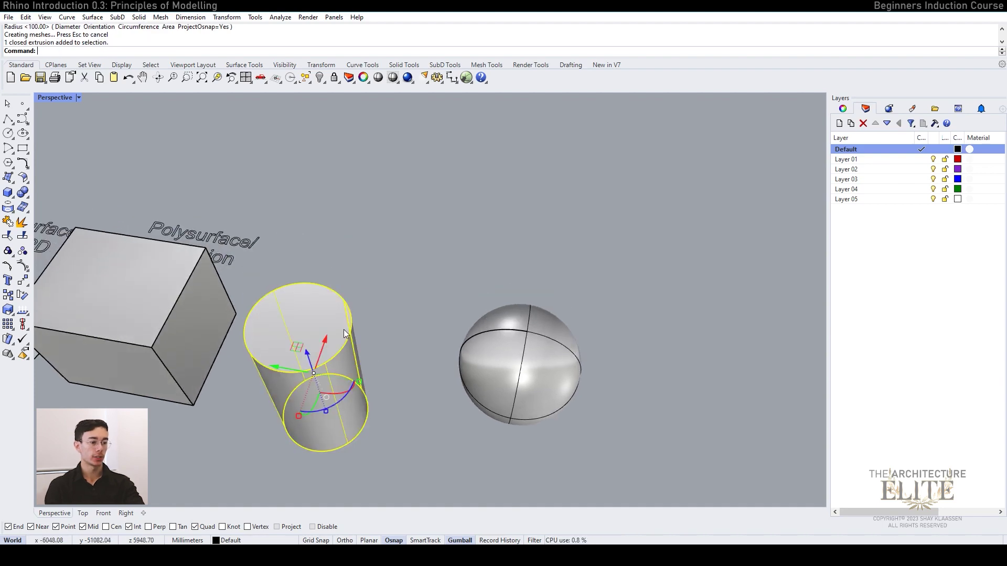
right_click_drag(344, 329, 456, 256)
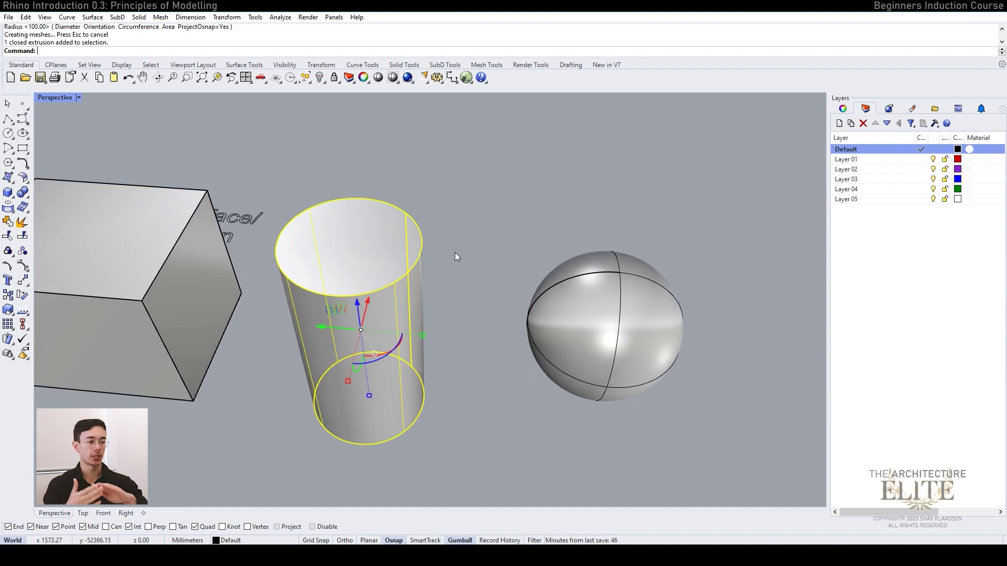
scroll(506, 217, "down", 3)
right_click_drag(486, 219, 493, 257)
right_click_drag(417, 361, 420, 235)
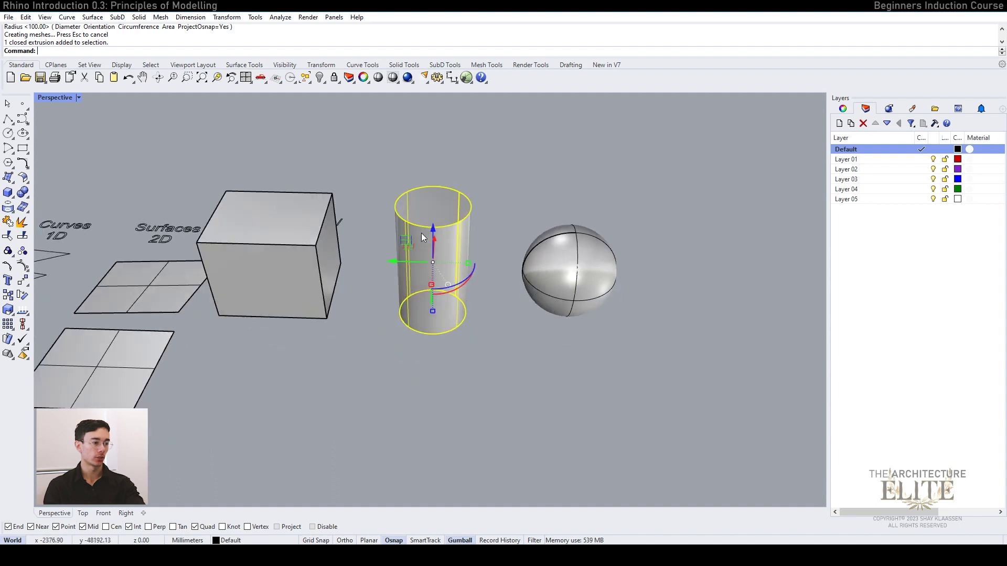
scroll(435, 190, "down", 3)
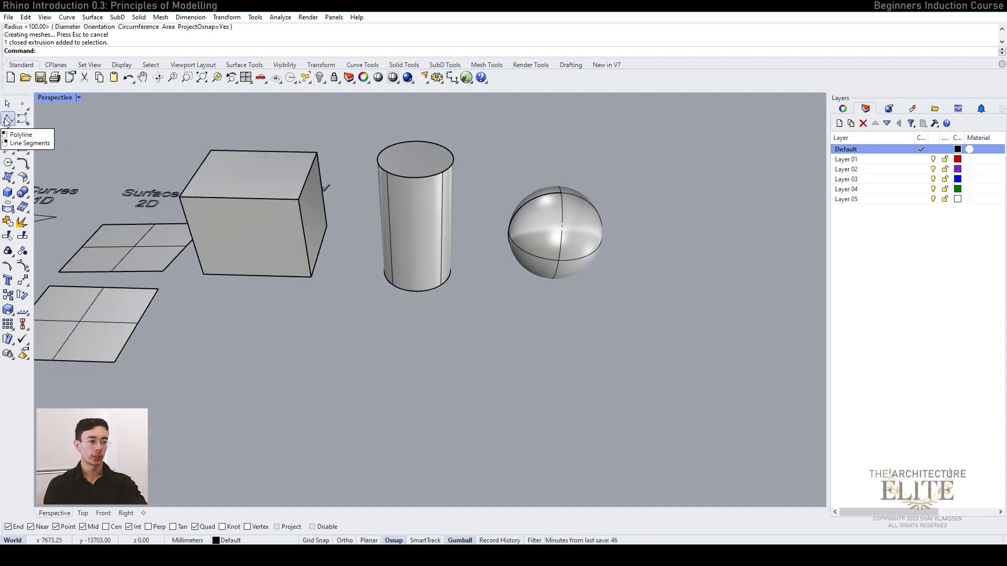
Draw an irregular seven-point polyline in front of the cylinder and sphere, leaving a small gap between its start and end points
left_click(7, 121)
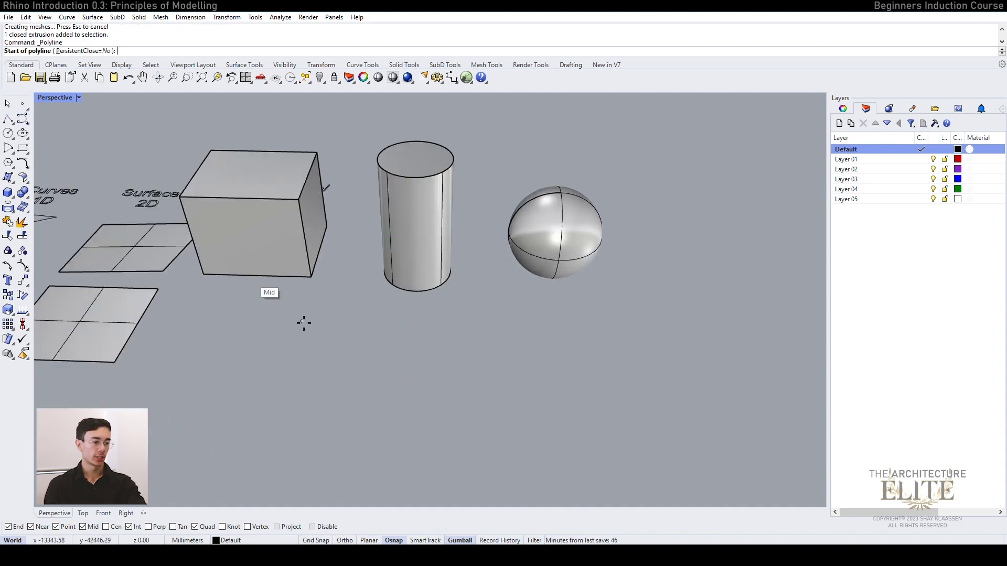
left_click(309, 339)
left_click(417, 321)
left_click(496, 430)
left_click(350, 454)
left_click(286, 387)
left_click(342, 362)
left_click(327, 346)
key("Return")
right_click_drag(326, 354, 417, 358)
scroll(417, 357, "up", 6)
scroll(362, 328, "down", 5)
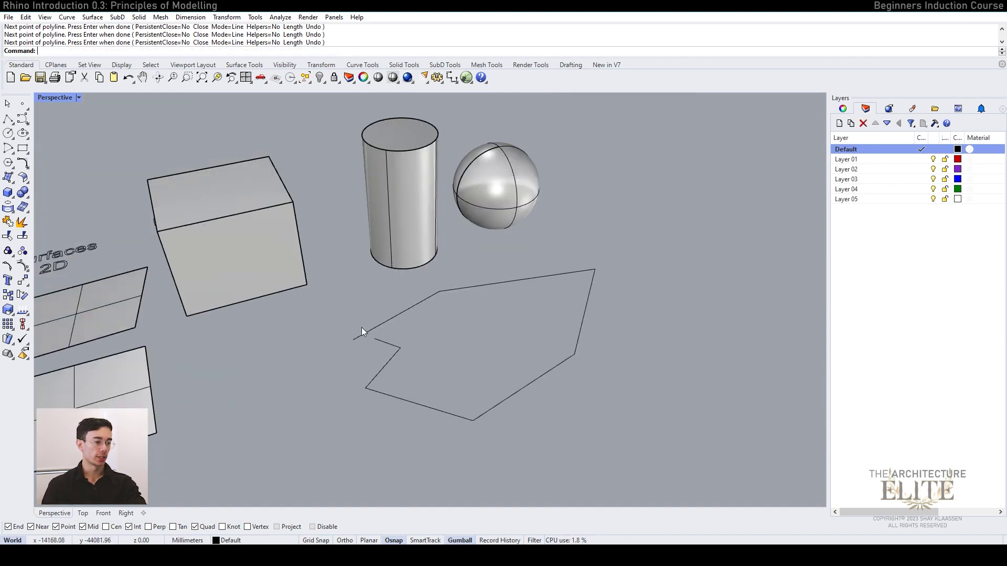
Extrude the open seven-point polyline upward with ExtrudeCrv
left_click(572, 351)
type("ExtrudeCrv")
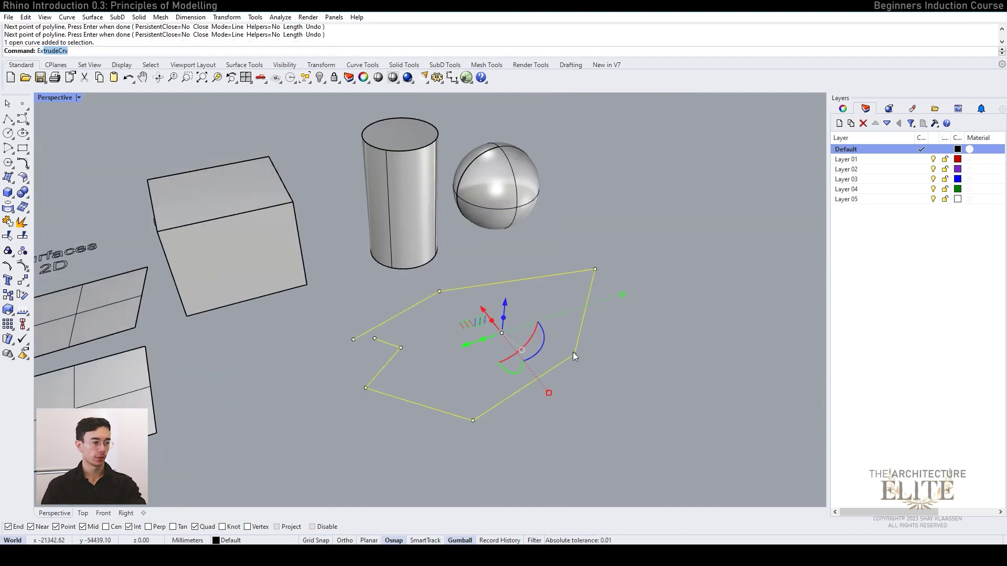
key("Return")
key("Return")
right_click_drag(262, 367, 397, 294)
Try to close the polyline extrusion with Cap, and delete the extrusion
left_click(412, 209)
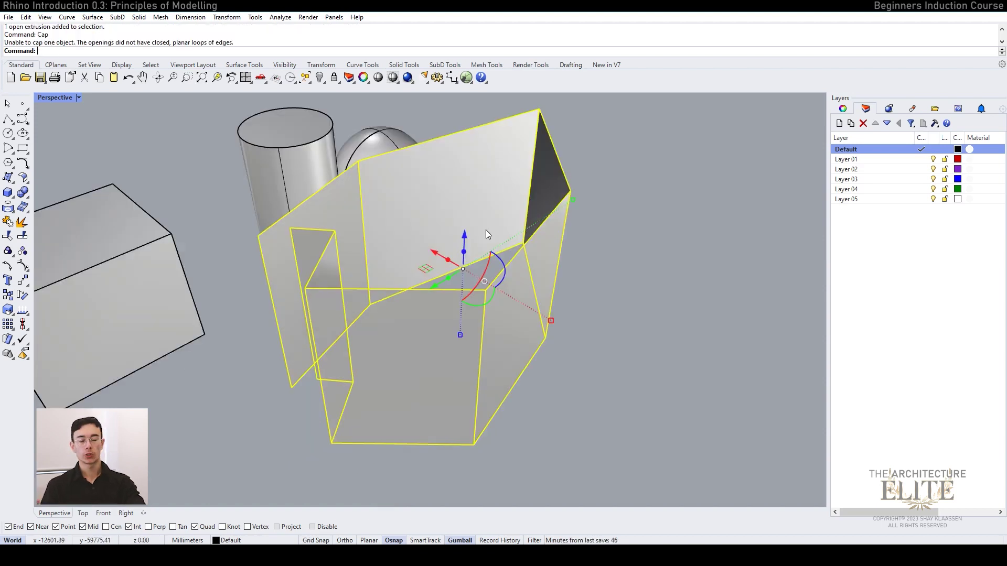
key("Delete")
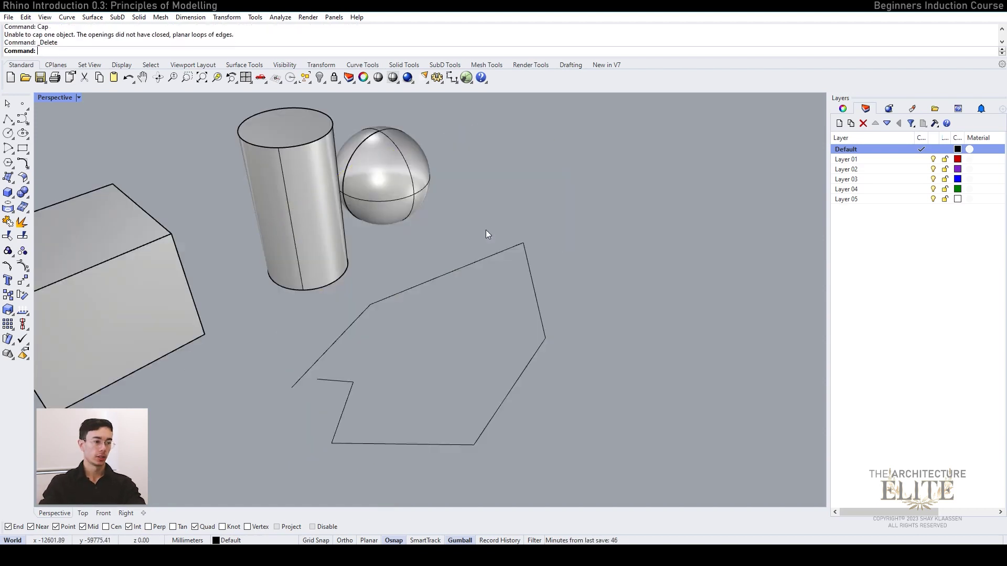
Move the sphere sideways and upward so that it overlaps the upper side of the cylinder
right_click_drag(485, 230, 449, 279)
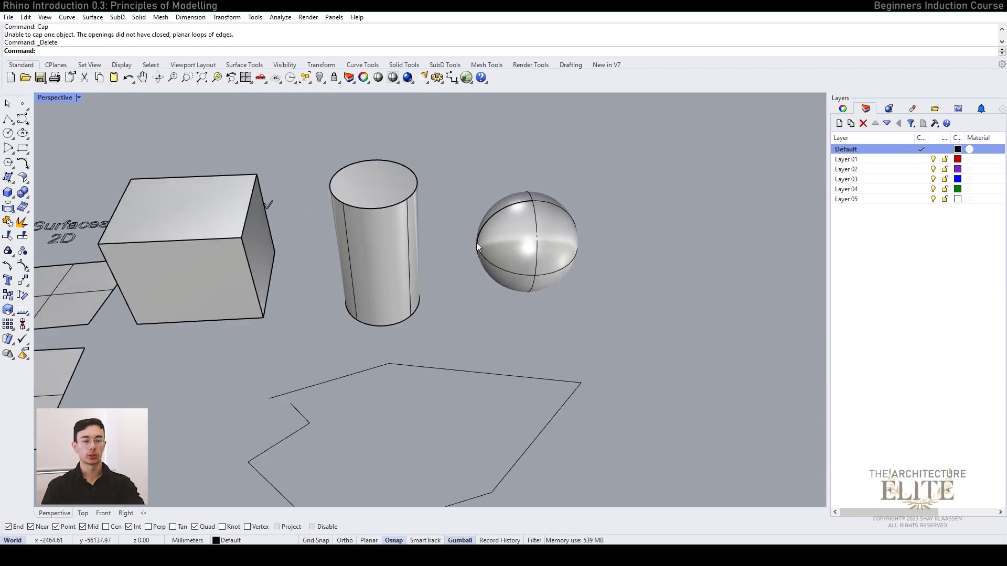
right_click_drag(514, 266, 483, 240)
scroll(482, 247, "up", 3)
left_click(585, 264)
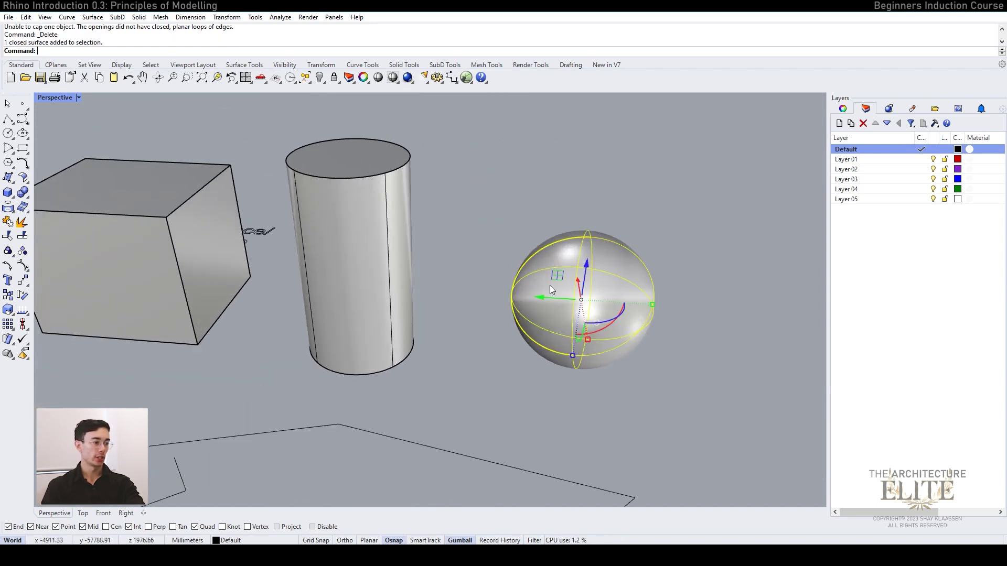
left_click_drag(584, 264, 466, 131)
right_click_drag(445, 173, 518, 165)
left_click_drag(552, 174, 488, 216)
scroll(402, 247, "up", 2)
scroll(431, 238, "up", 2)
left_click_drag(427, 243, 395, 242)
right_click_drag(478, 178, 504, 205)
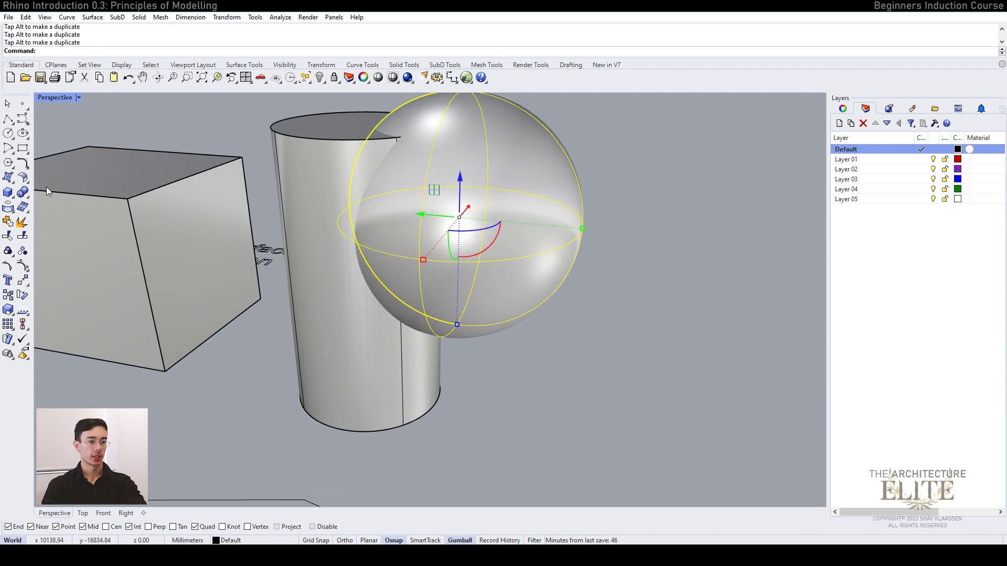
Combine the cylinder and the overlapping sphere into one solid with BooleanUnion
left_click(23, 193)
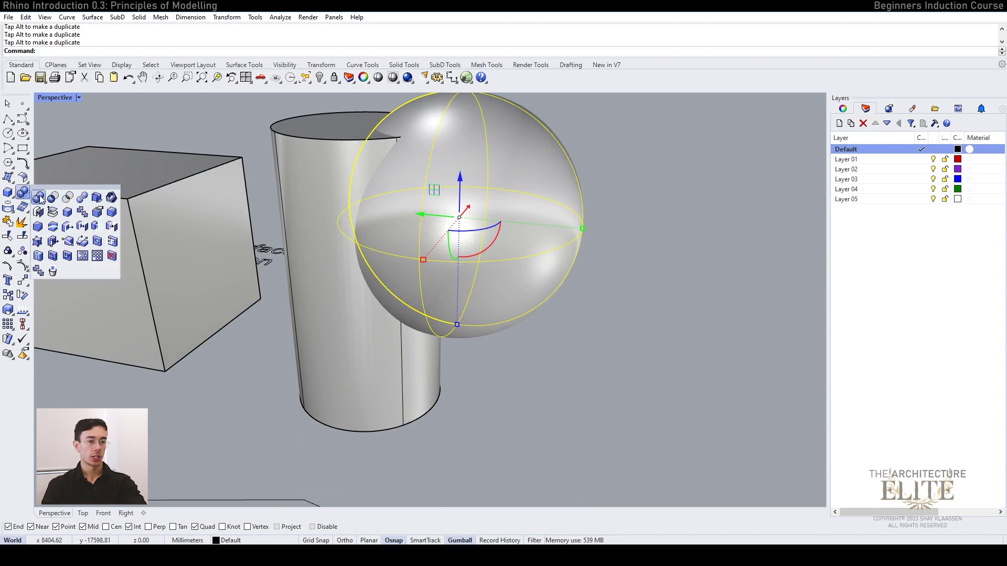
left_click(40, 198)
left_click(296, 178)
left_click(518, 187)
key("Return")
scroll(556, 210, "down", 5)
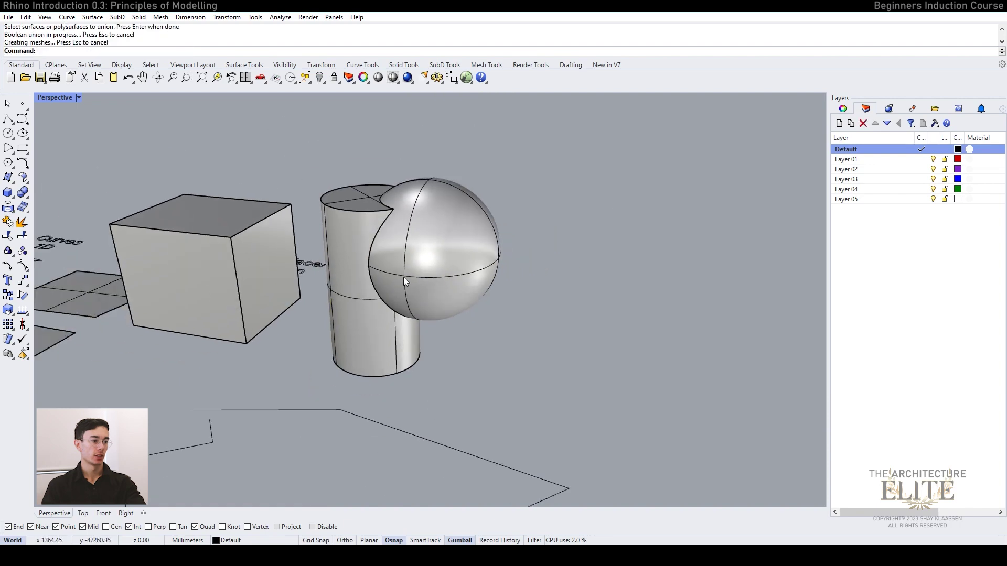
Try moving the united sphere-and-cylinder solid vertically as one object
left_click(450, 237)
right_click_drag(450, 237, 243, 219)
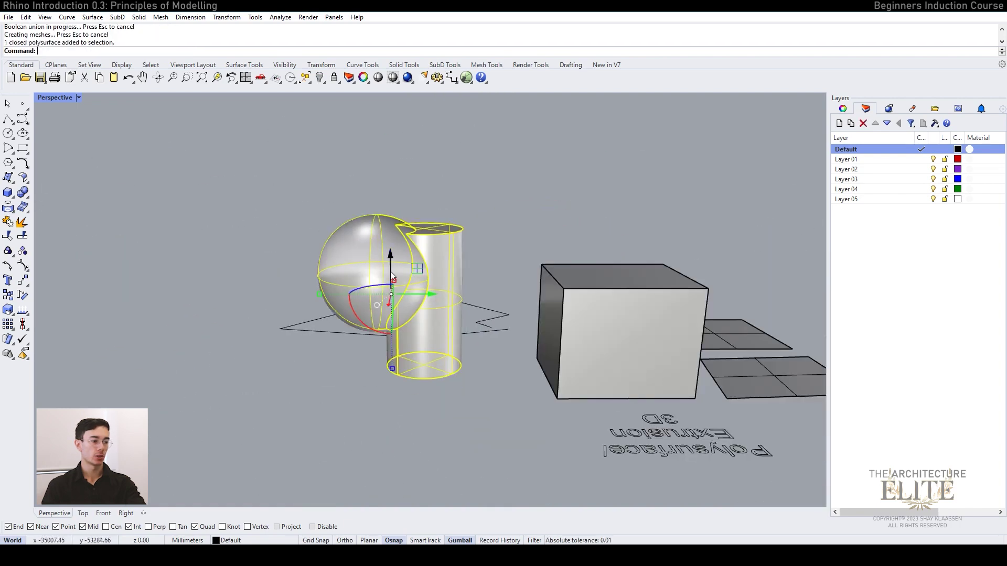
left_click_drag(391, 266, 390, 152)
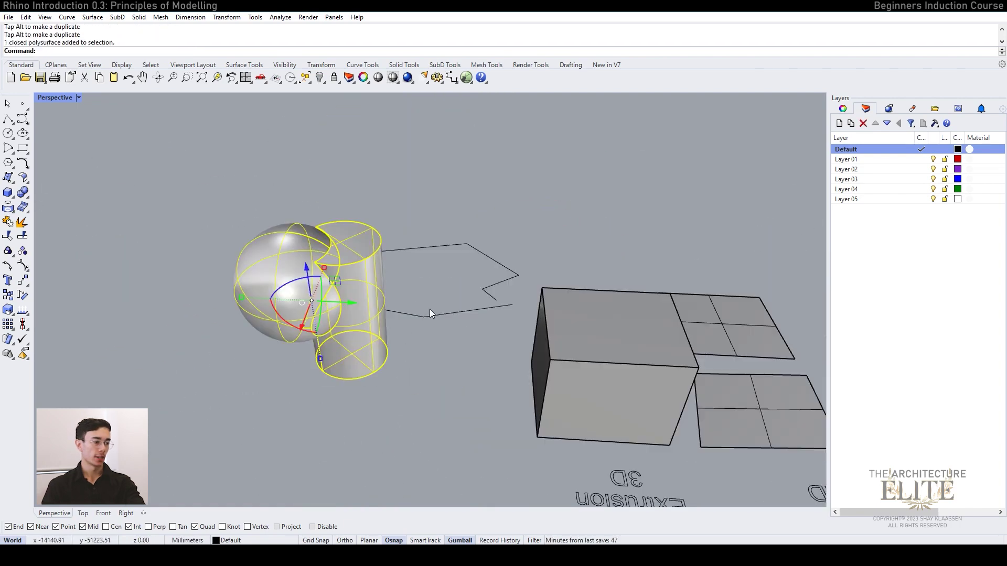
Move the cube over to the united sphere-and-cylinder solid and raise it so that it overlaps the upper part
left_click(635, 343)
right_click_drag(635, 344, 641, 383)
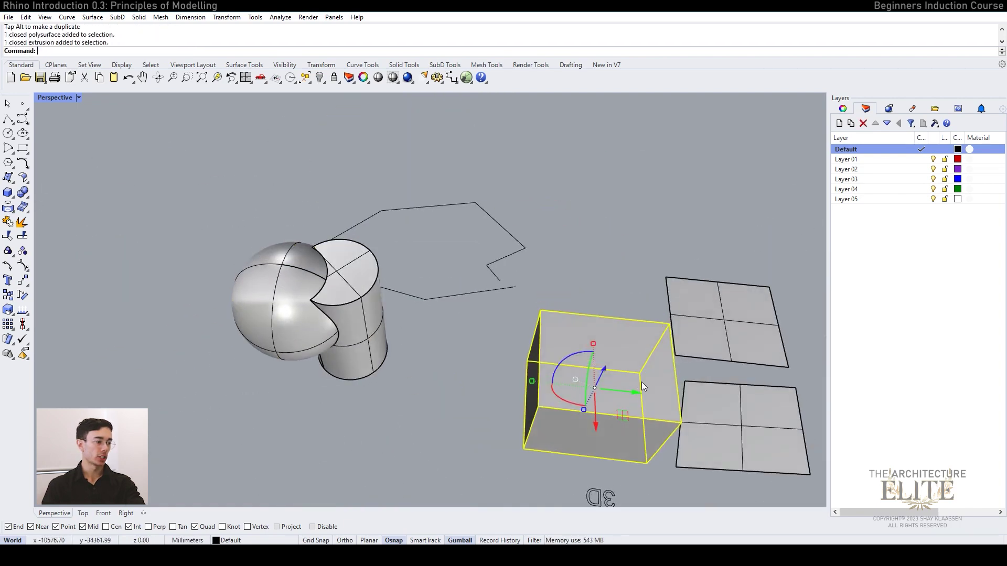
left_click_drag(620, 417, 354, 363)
right_click_drag(354, 363, 369, 318)
left_click_drag(369, 316, 396, 315)
left_click_drag(361, 280, 371, 208)
right_click_drag(344, 312, 434, 310)
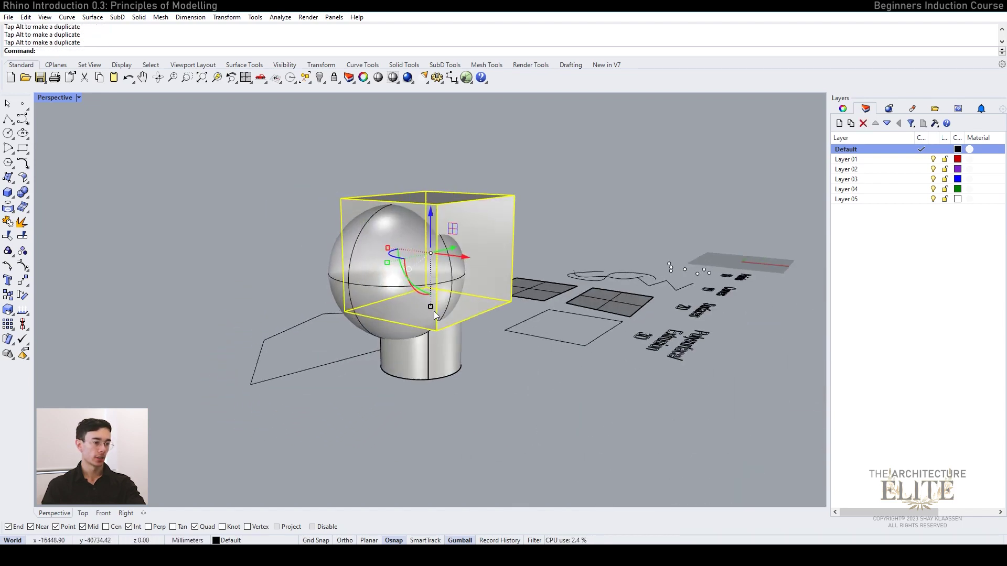
left_click(196, 208)
left_click(25, 194)
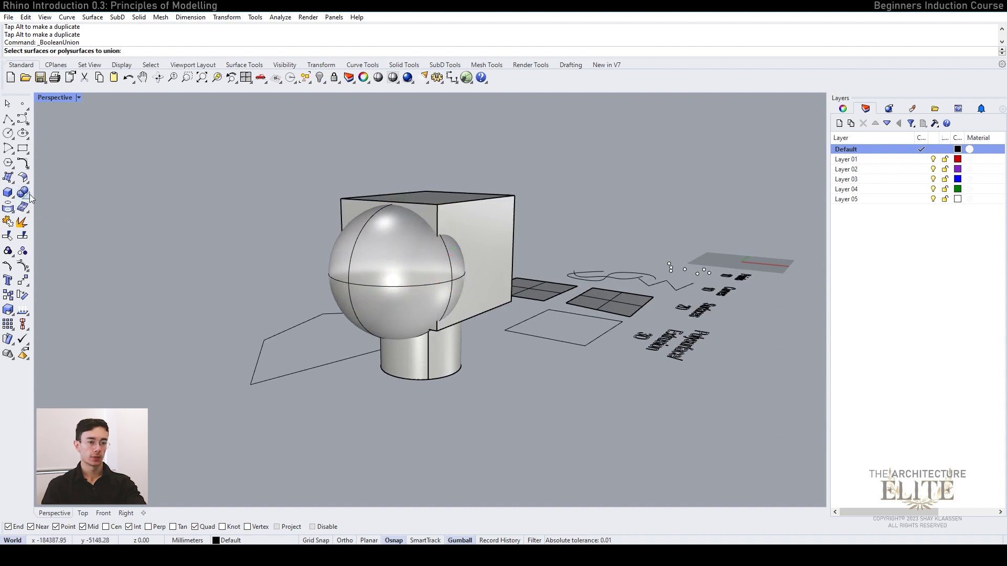
left_click(29, 196)
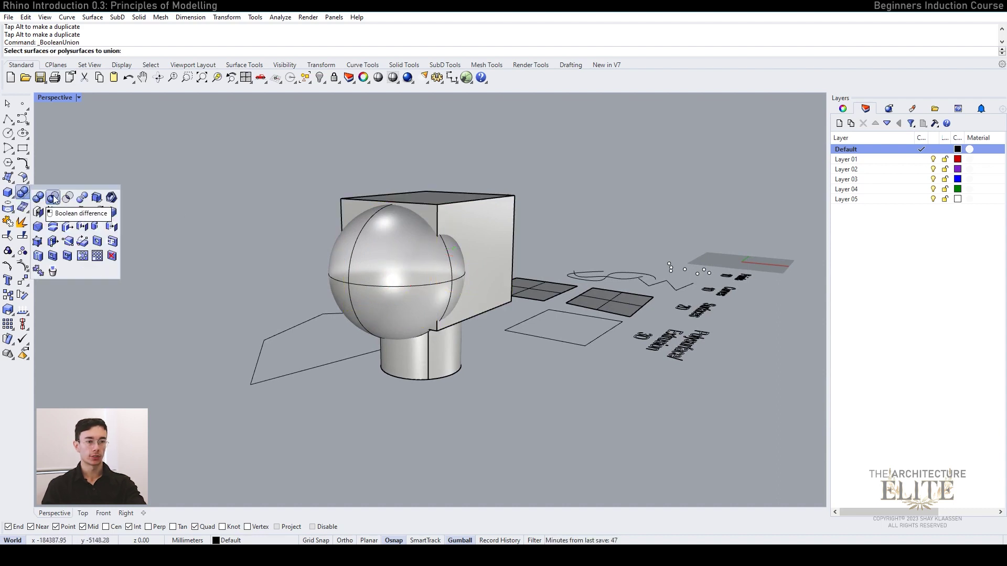
left_click(53, 197)
left_click(448, 214)
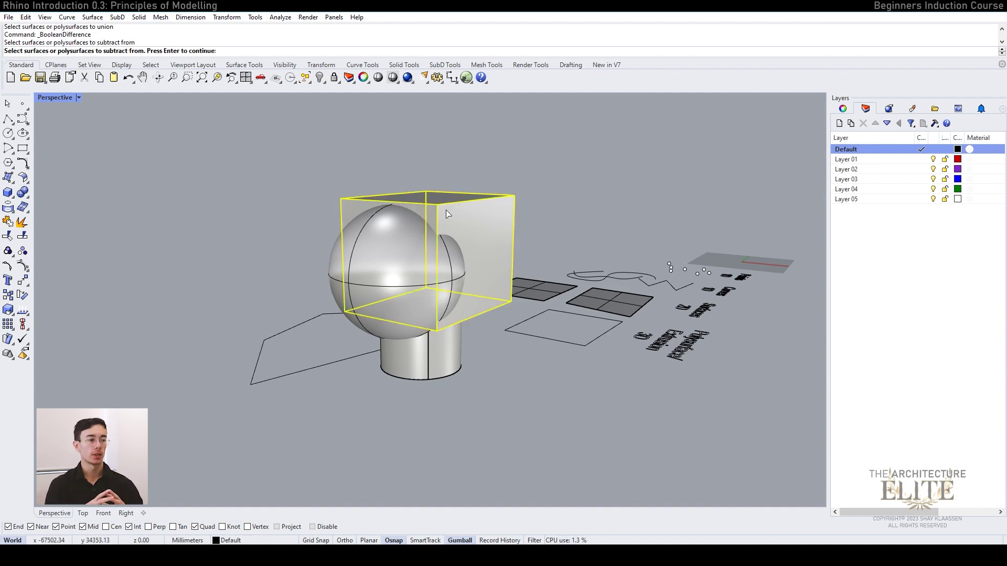
right_click_drag(452, 226, 407, 239)
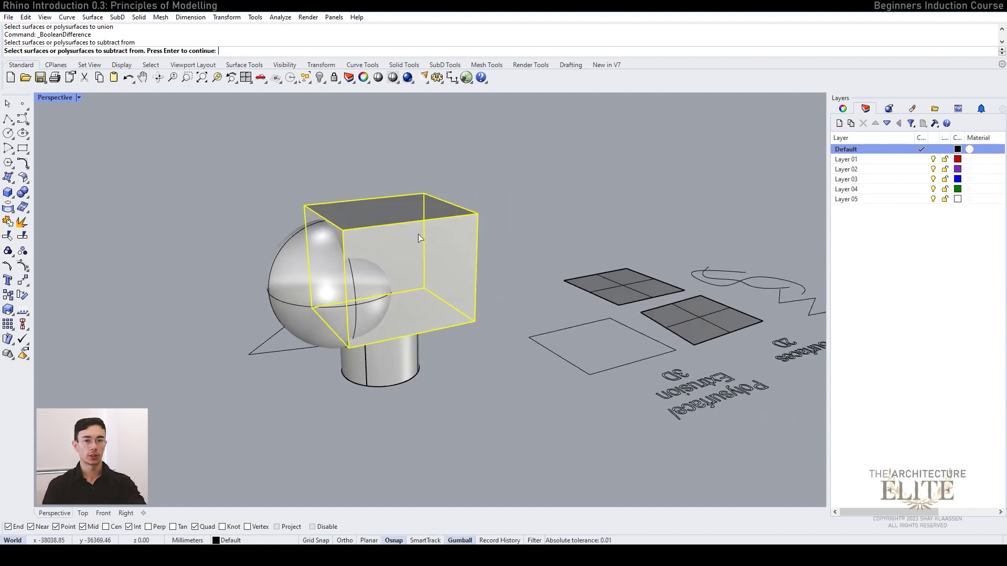
key("Return")
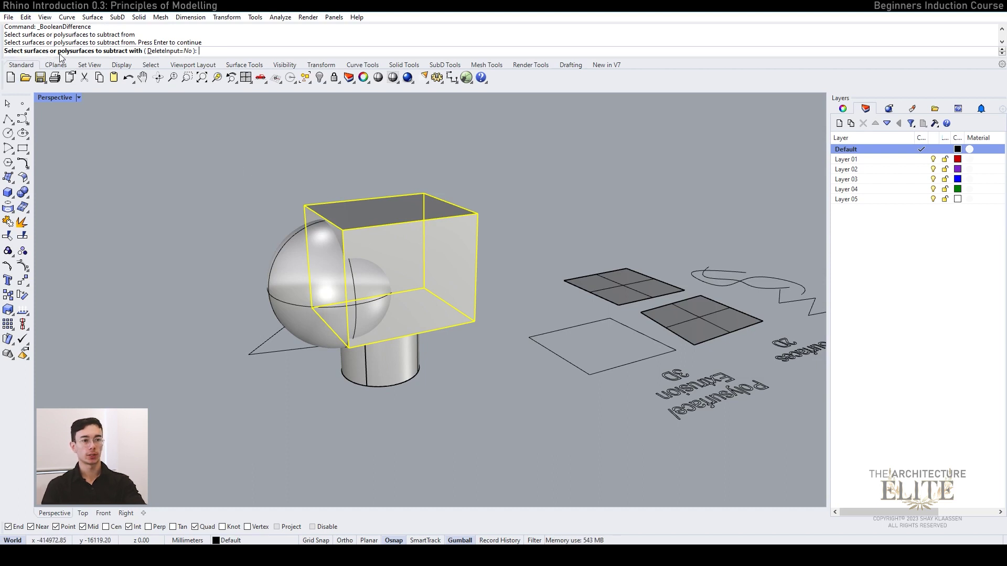
key("Return")
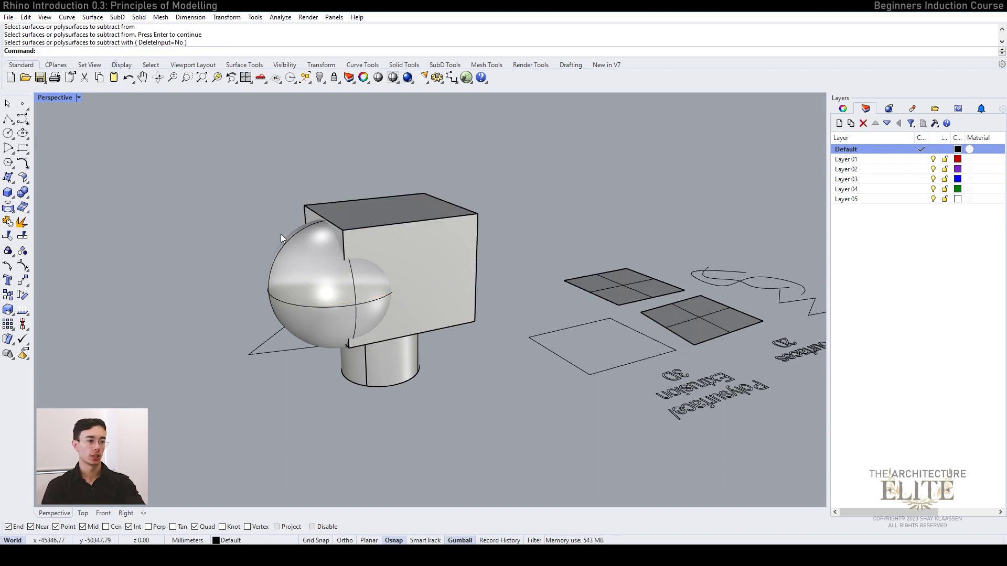
left_click(290, 246)
key("Escape")
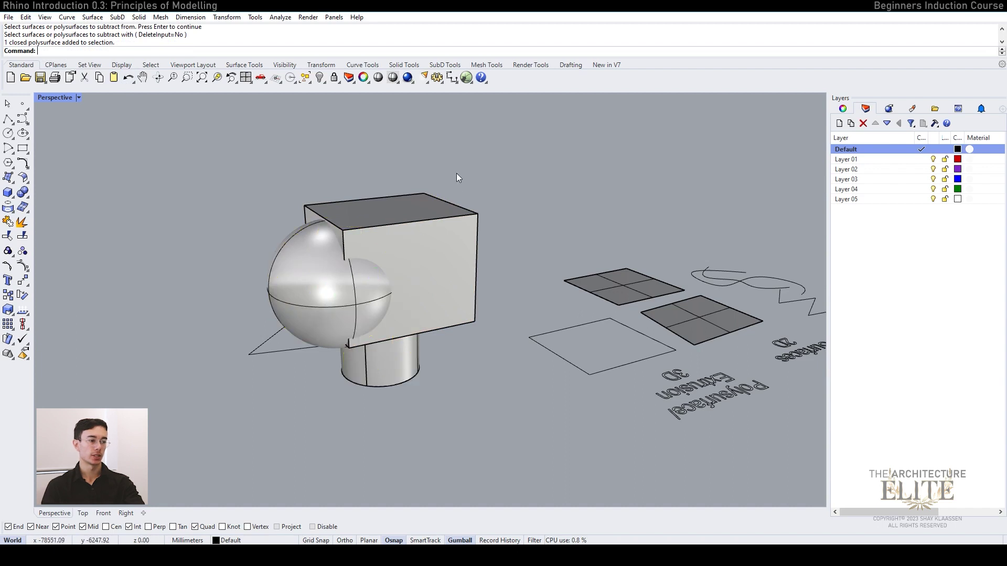
Subtract the united sphere-and-cylinder solid from the cube with BooleanDifference, keeping the cutting solid with DeleteInput=No
key("Return")
left_click(407, 217)
key("Return")
left_click(300, 260)
key("Return")
right_click_drag(303, 300, 271, 275)
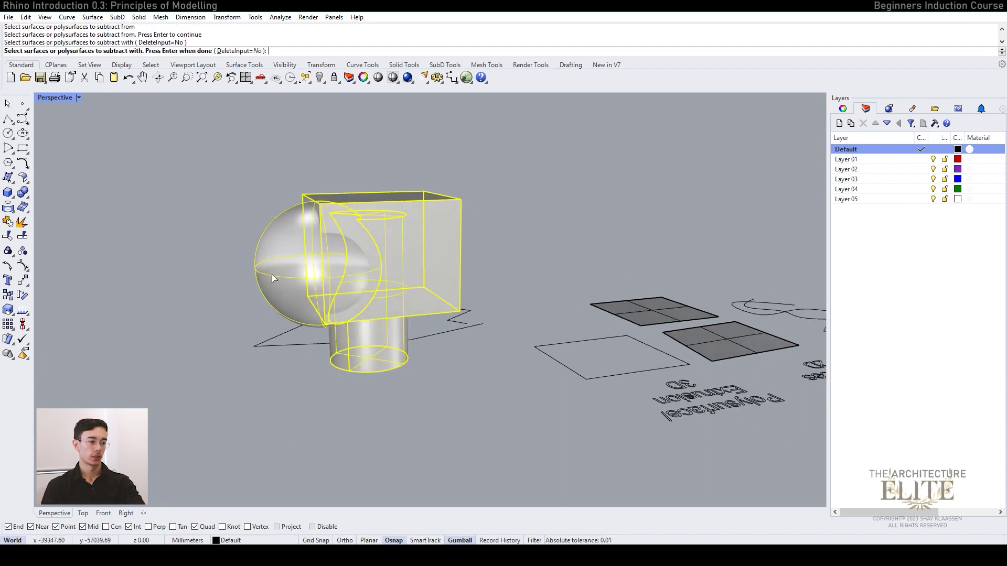
Move the sphere-and-cylinder solid away from the cube and inspect the cavity cut into the cube
left_click(326, 271)
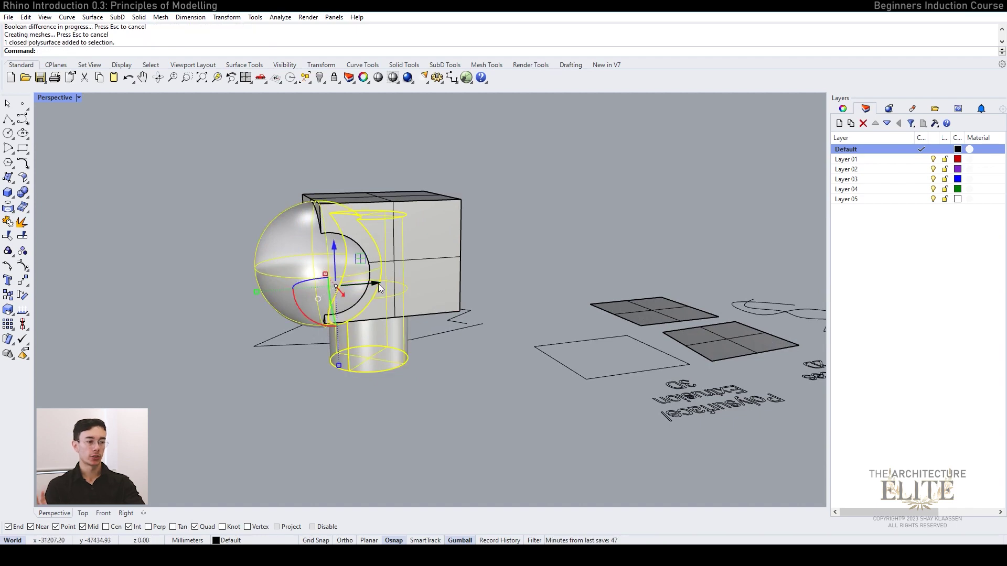
left_click_drag(379, 284, 197, 282)
left_click(290, 265)
right_click_drag(290, 265, 443, 178)
scroll(388, 184, "up", 5)
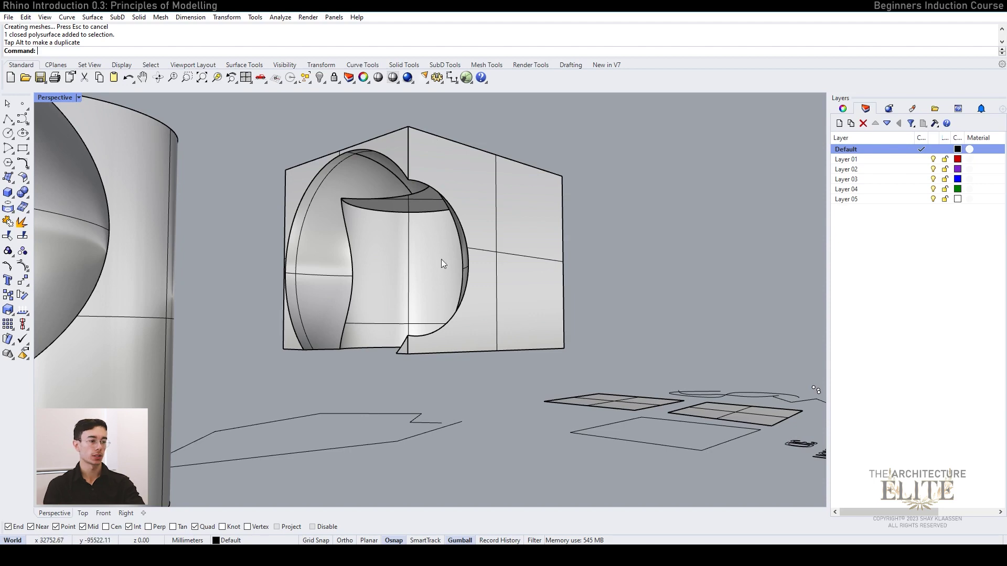
scroll(442, 284, "down", 4)
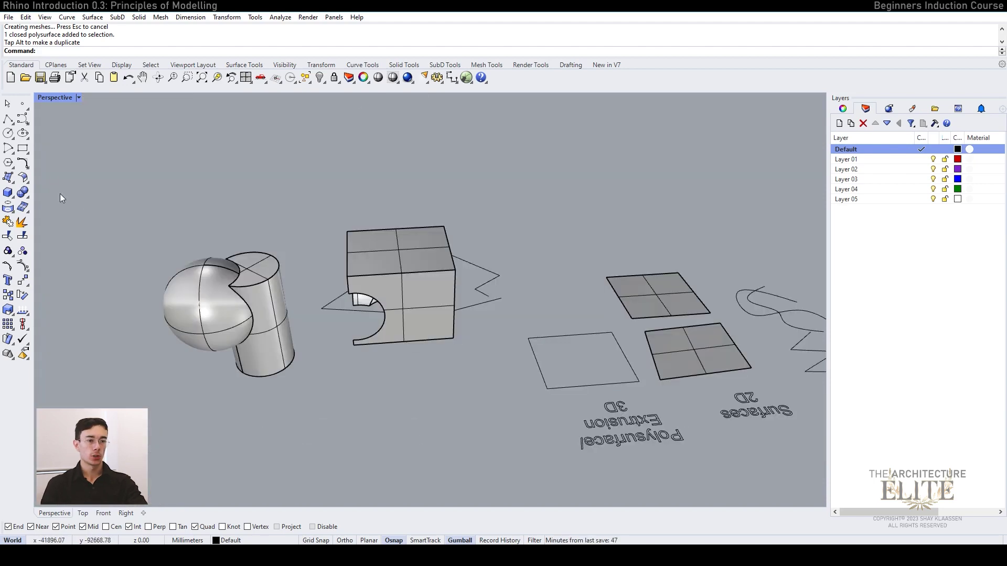
Move one of the flat square surfaces over to the sphere-and-cylinder solid, stand it upright and raise it alongside the solid
left_click(679, 294)
right_click_drag(682, 274, 689, 280)
left_click_drag(689, 280, 61, 310)
right_click_drag(271, 358, 335, 354)
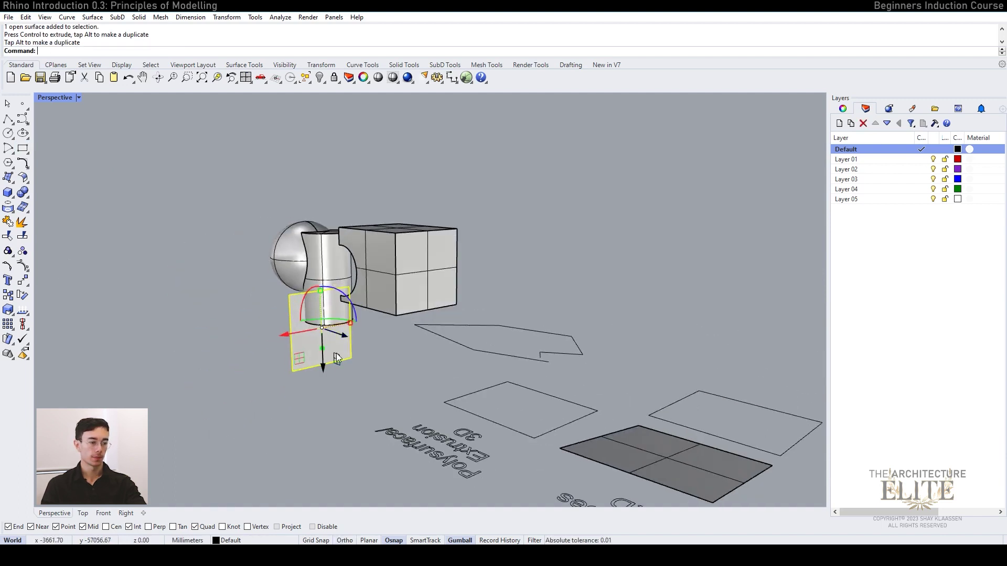
left_click_drag(301, 359, 301, 298)
Enlarge the upright surface and position it so that it slices completely through the sphere-and-cylinder solid
left_click_drag(323, 231, 315, 134)
left_click_drag(354, 264, 411, 261)
right_click_drag(411, 262, 350, 314)
left_click_drag(400, 169, 434, 156)
right_click_drag(370, 176, 284, 267, "shift")
Split the sphere-and-cylinder solid with BooleanSplit, using the upright surface as the cutting object
left_click(290, 257)
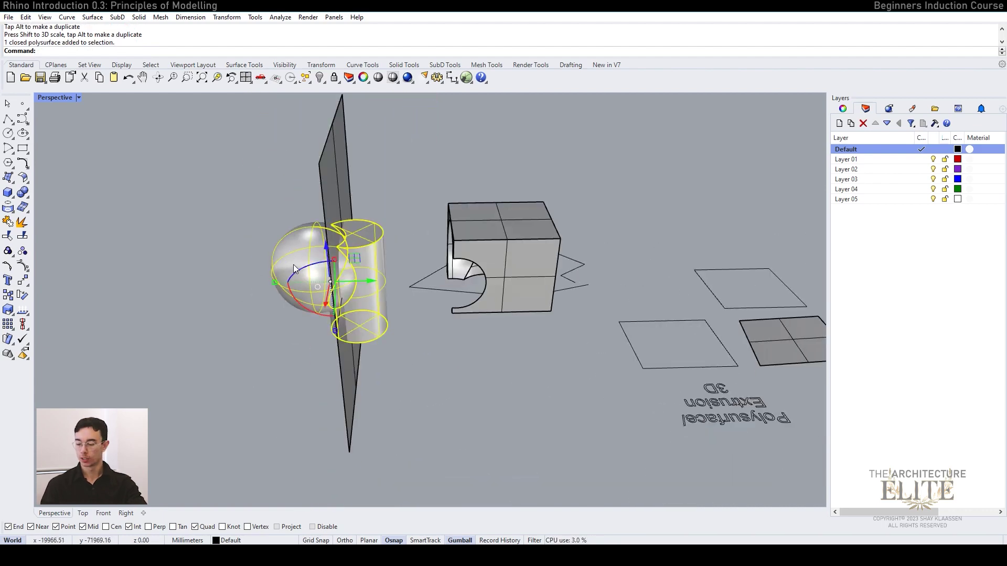
type("BooleanSplit")
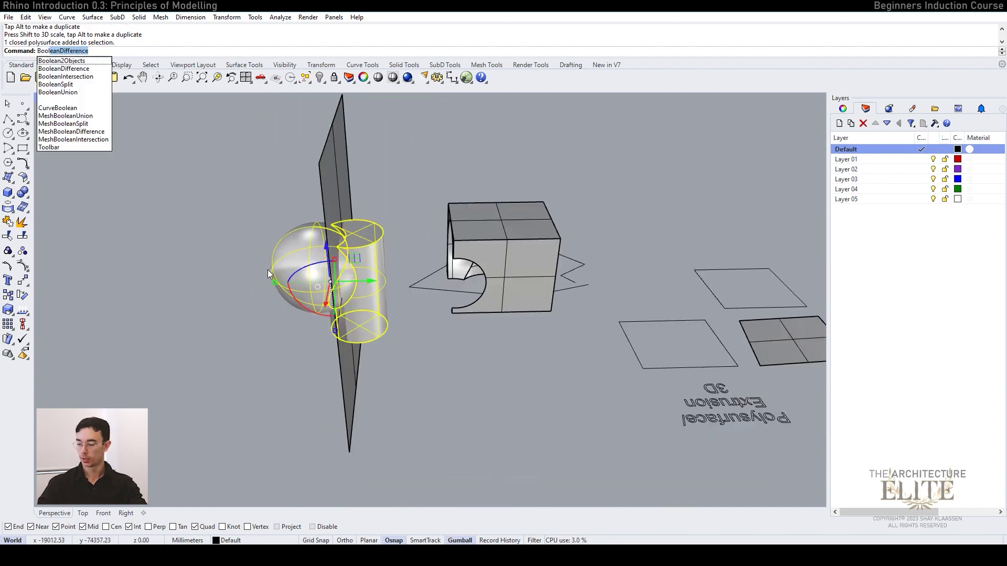
key("Return")
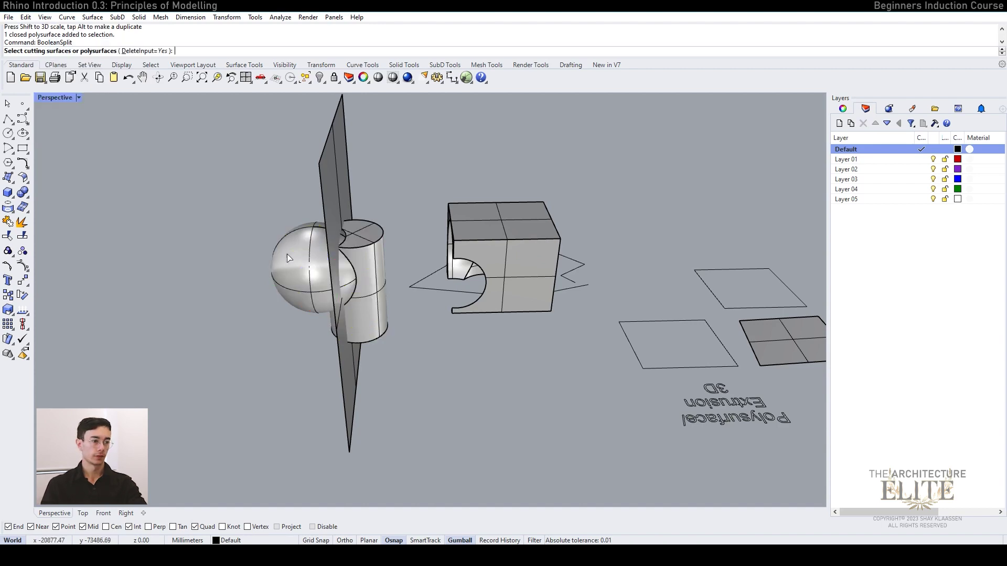
left_click(334, 180)
right_click_drag(335, 203, 332, 226)
key("Return")
Delete the upright cutting surface and pull the sphere-side piece away from the remaining cylinder piece
right_click_drag(404, 204, 361, 200)
left_click(360, 200)
key("Delete")
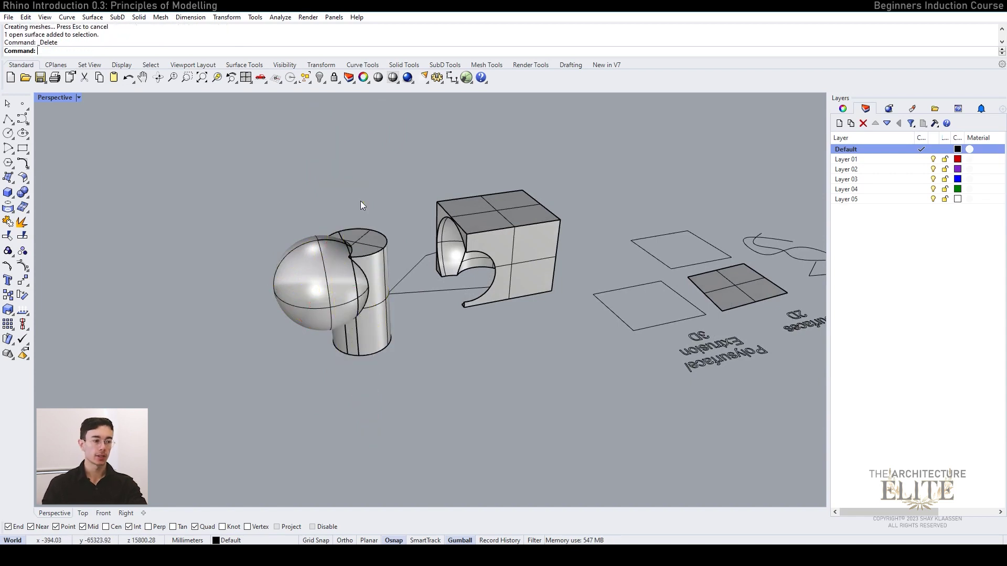
left_click(311, 290)
left_click_drag(341, 298, 245, 297)
Turn off the Gumball and Move the cylinder piece from its bottom corner to the midpoint of the cube's front top edge
left_click(367, 276)
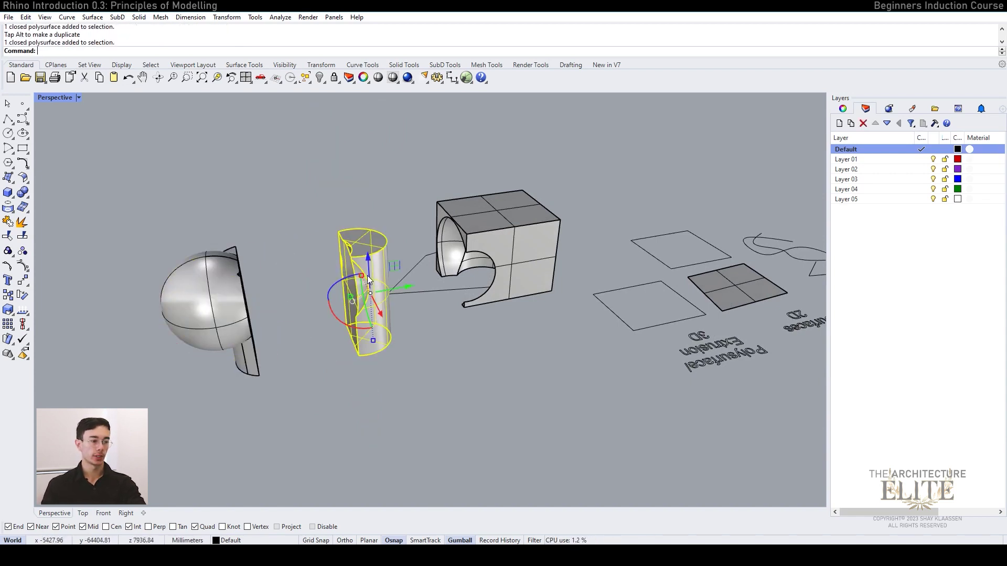
right_click_drag(394, 338, 324, 261)
right_click_drag(387, 280, 361, 247)
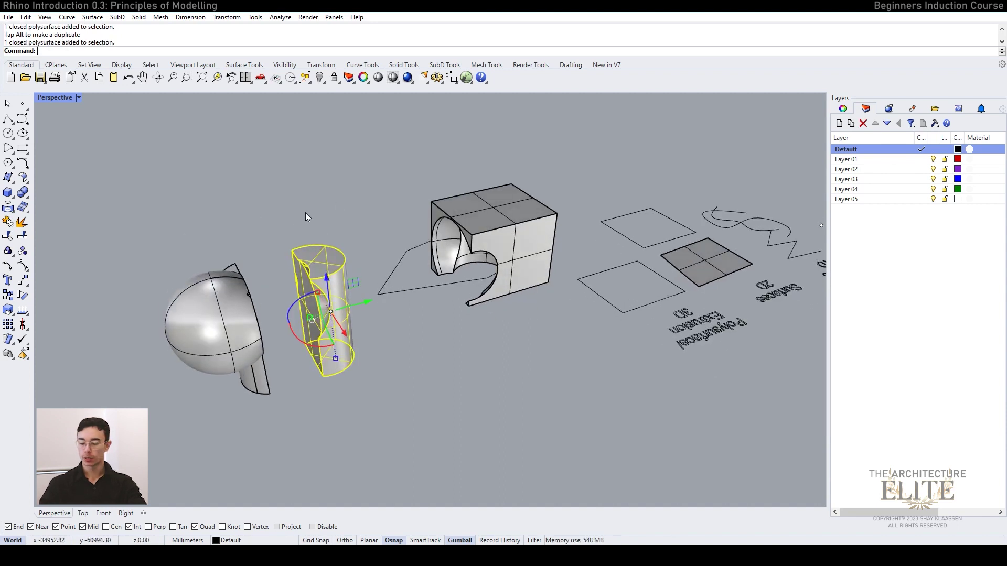
left_click(460, 541)
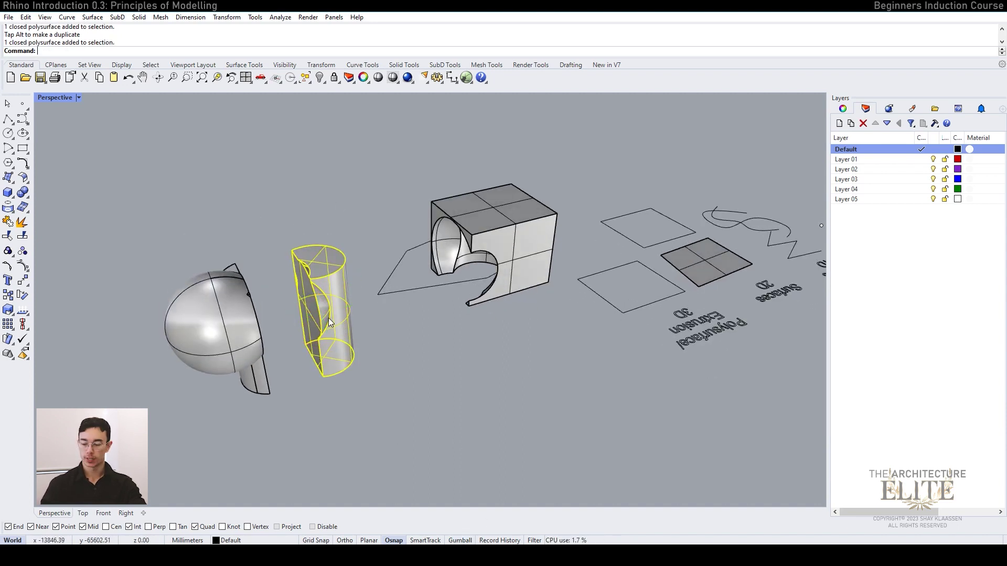
type("ve")
key("Return")
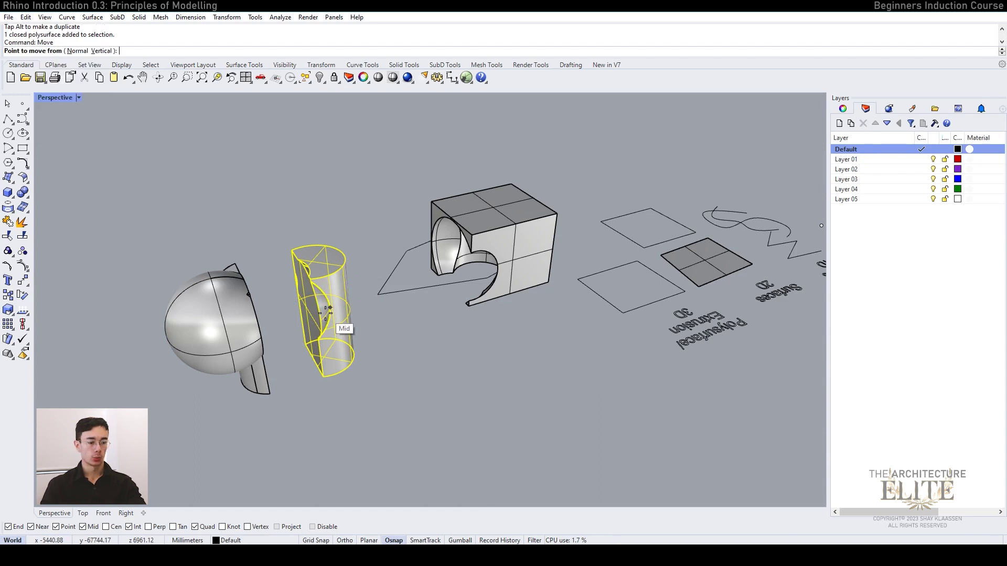
left_click(321, 375)
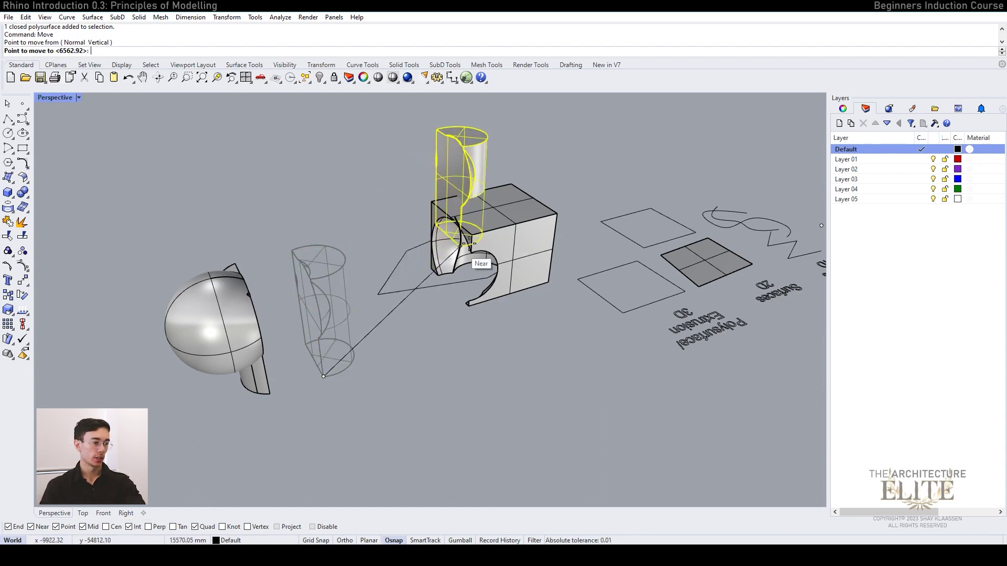
left_click(516, 223)
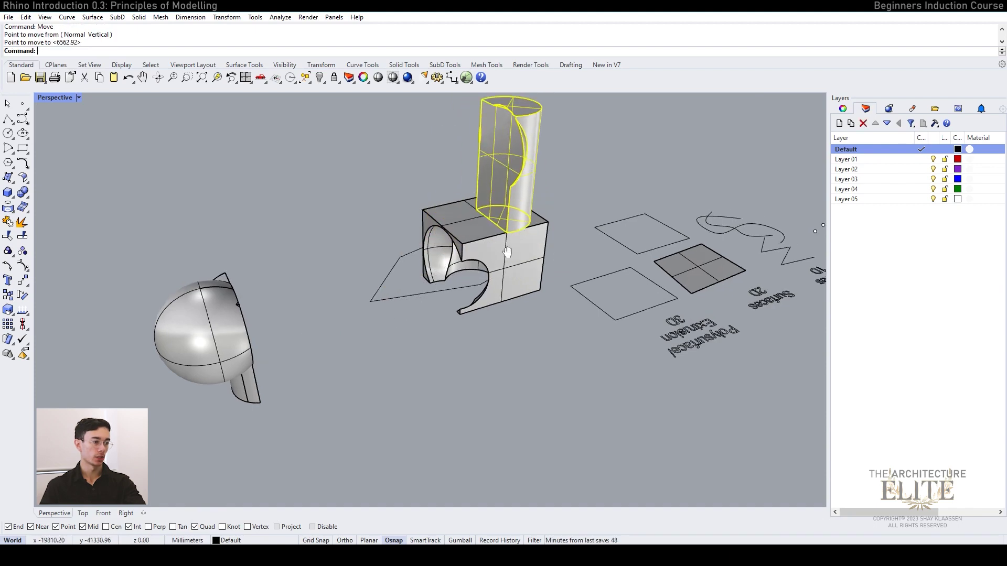
Join the cylinder piece and the cube into one solid with BooleanUnion, check it as a single object and deselect it
scroll(411, 302, "up", 5)
left_click(412, 302)
scroll(411, 302, "down", 3)
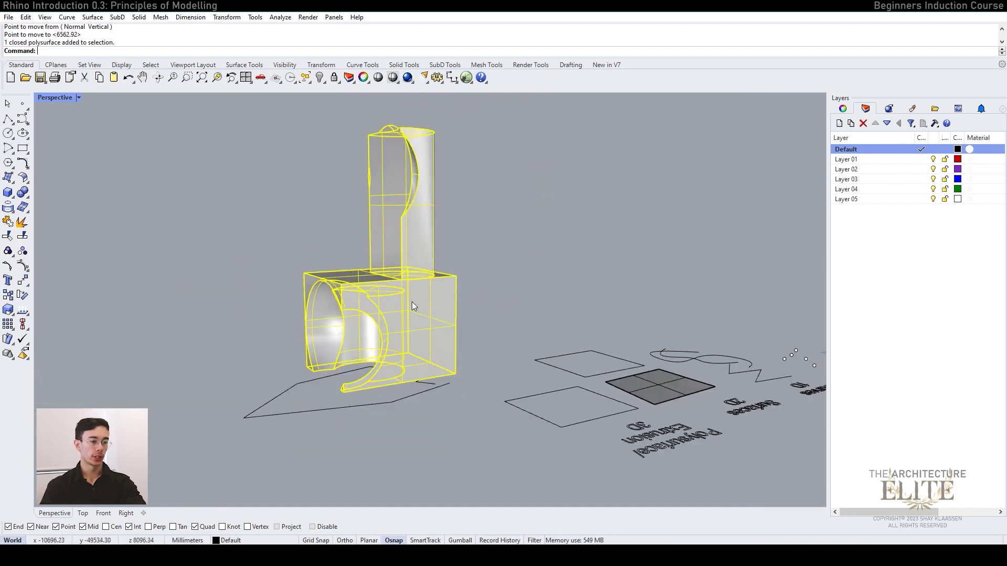
type("Bool")
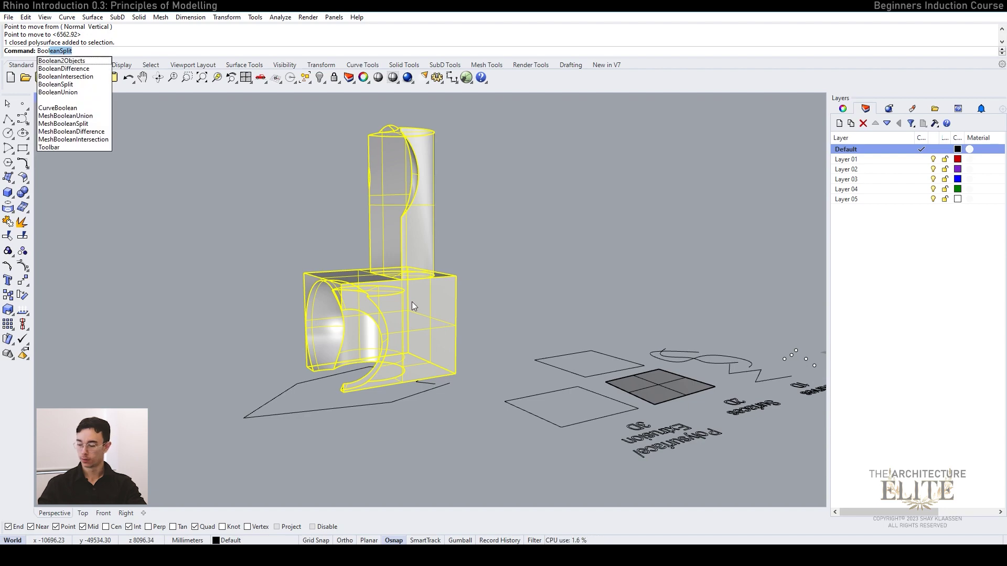
type("eanUnion")
key("Return")
left_click(492, 256)
left_click(423, 287)
right_click_drag(423, 288, 577, 285)
key("Escape")
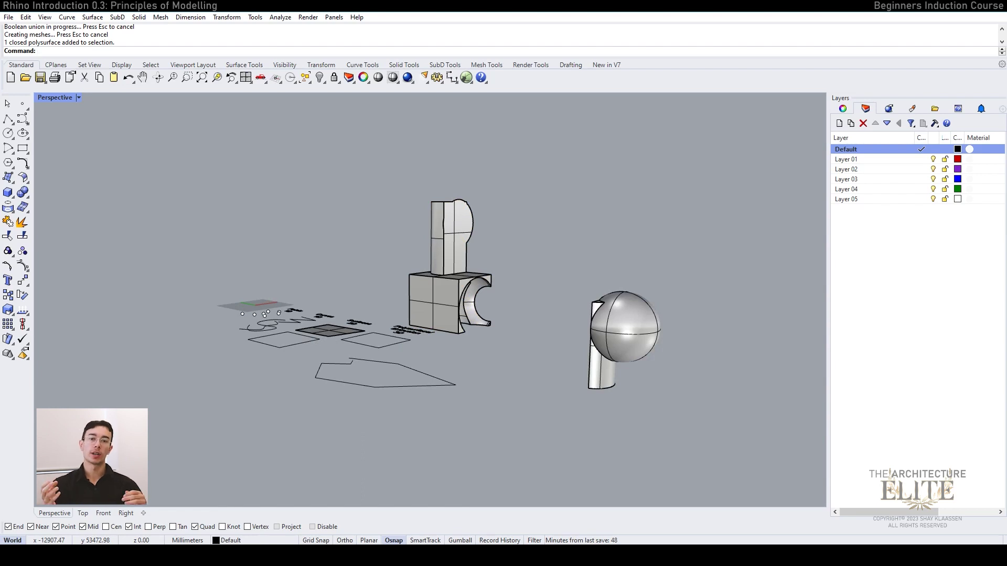